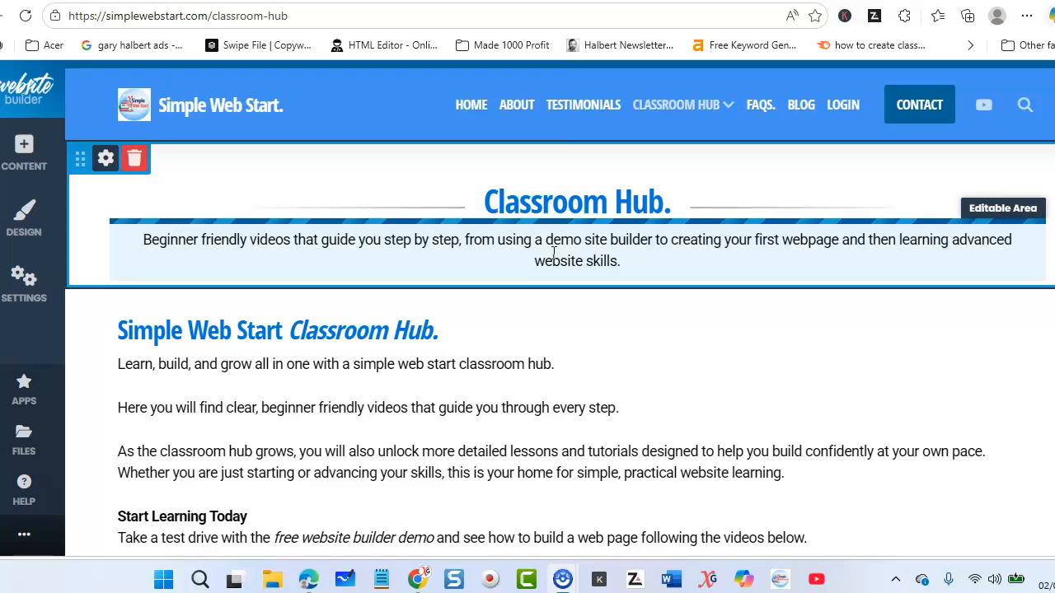
Step: Open the Classroom Hub page and look over its introduction, visitor login links and learning section
mouse_move(565, 279)
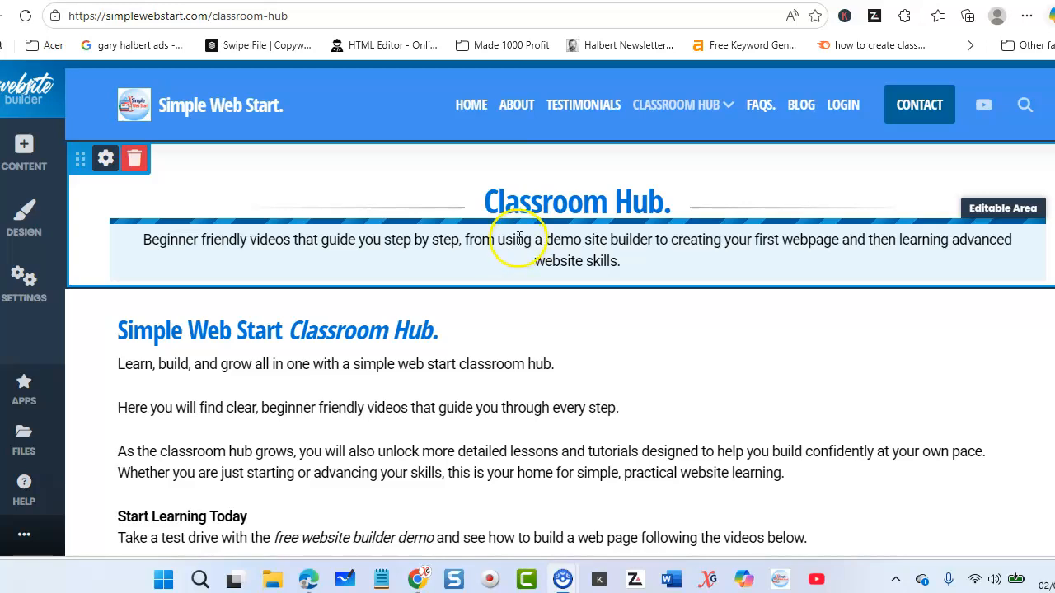
left_click(656, 102)
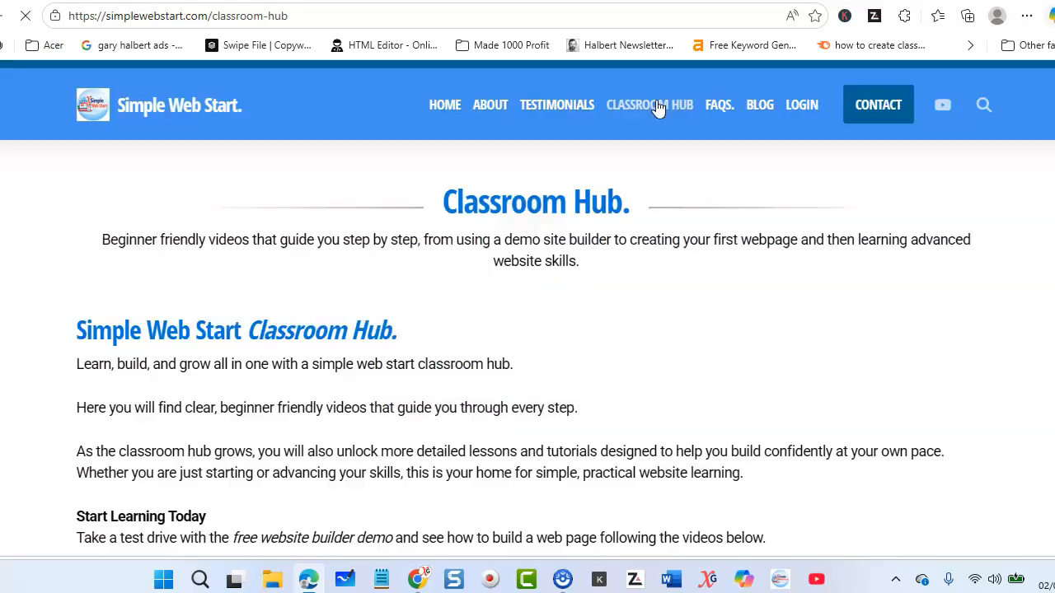
scroll(434, 288, "down", 5)
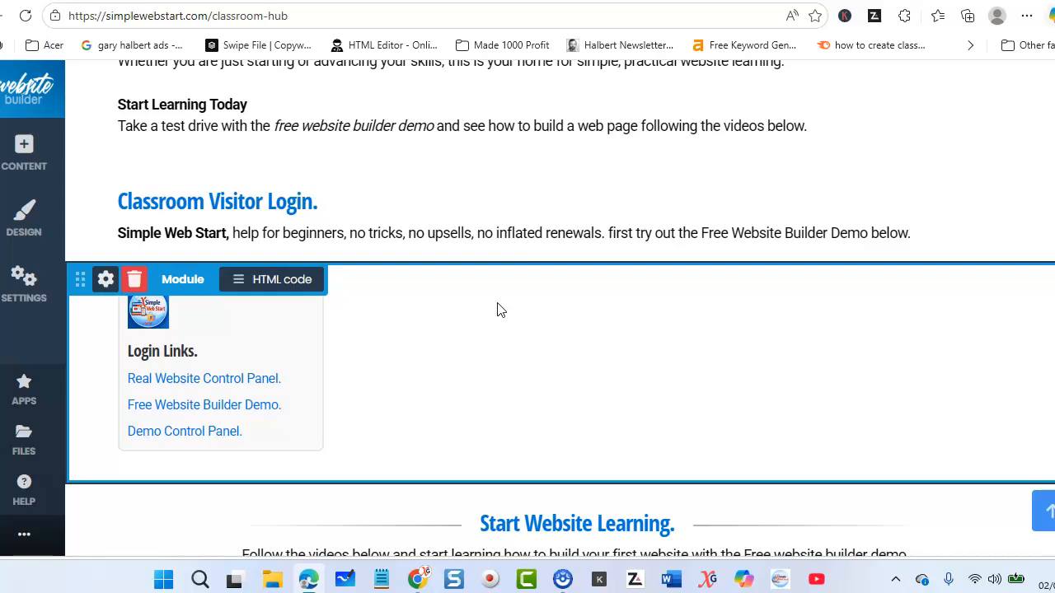
scroll(499, 290, "up", 4)
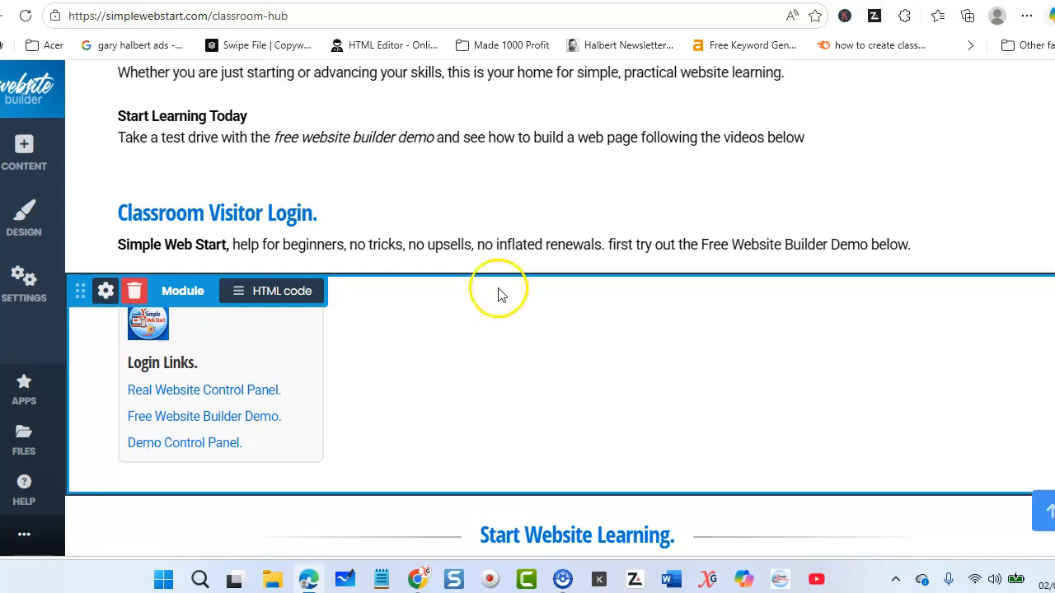
scroll(474, 288, "up", 1)
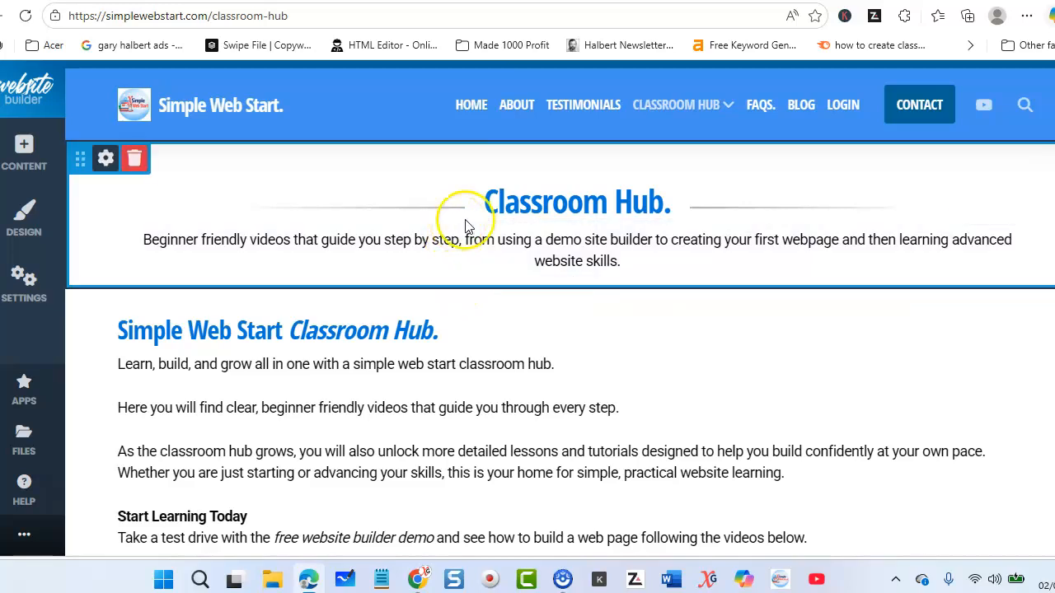
Step: Reveal the Sitebuilder Demo subpage entry under Classroom Hub in the site's navigation
mouse_move(679, 104)
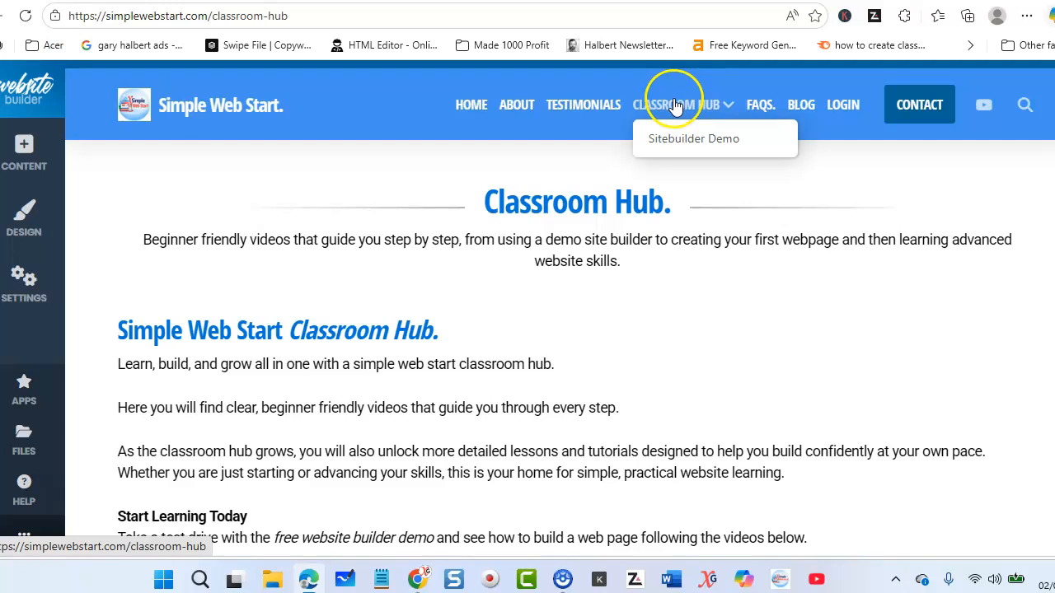
left_click(705, 149)
left_click(668, 139)
left_click(353, 169)
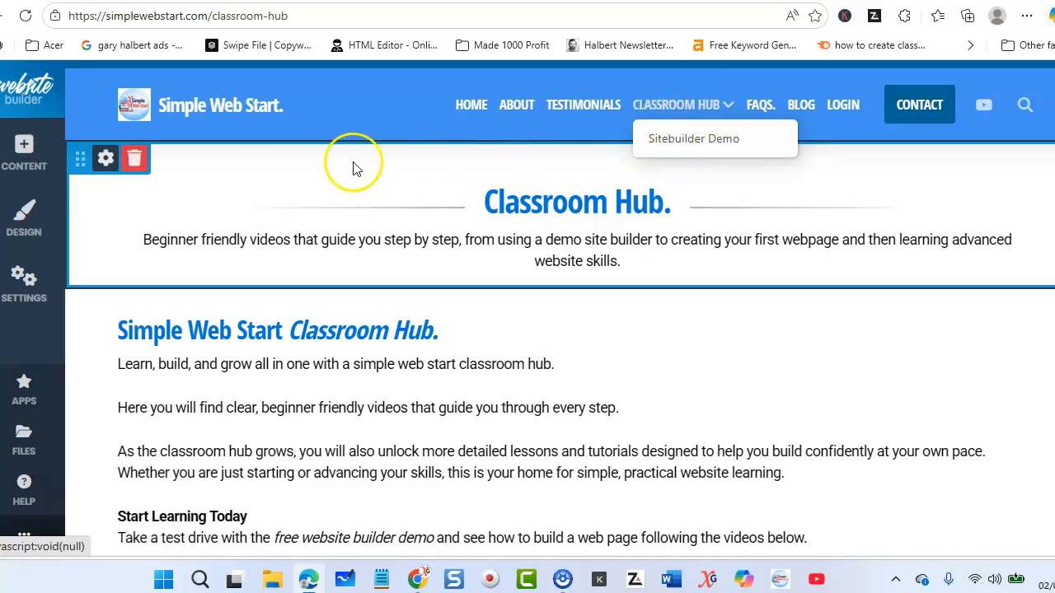
Step: Open the website settings and review the subpages list, including Classroom Hub, its Sitebuilder Demo subpage and the Legal pages
left_click(23, 279)
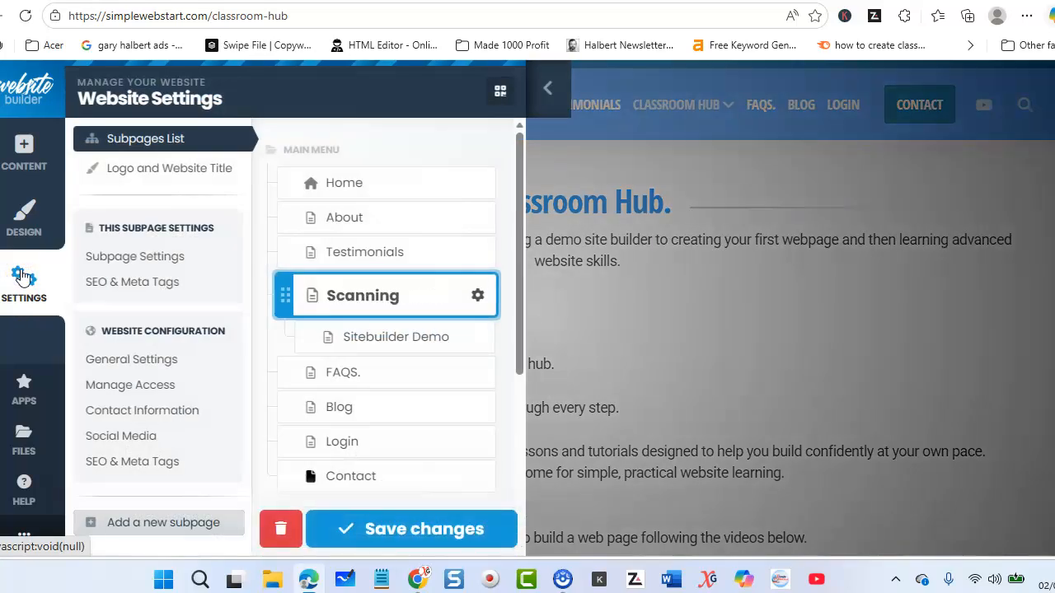
mouse_move(302, 341)
left_mouse_down()
mouse_move(424, 224)
mouse_move(312, 350)
left_mouse_up()
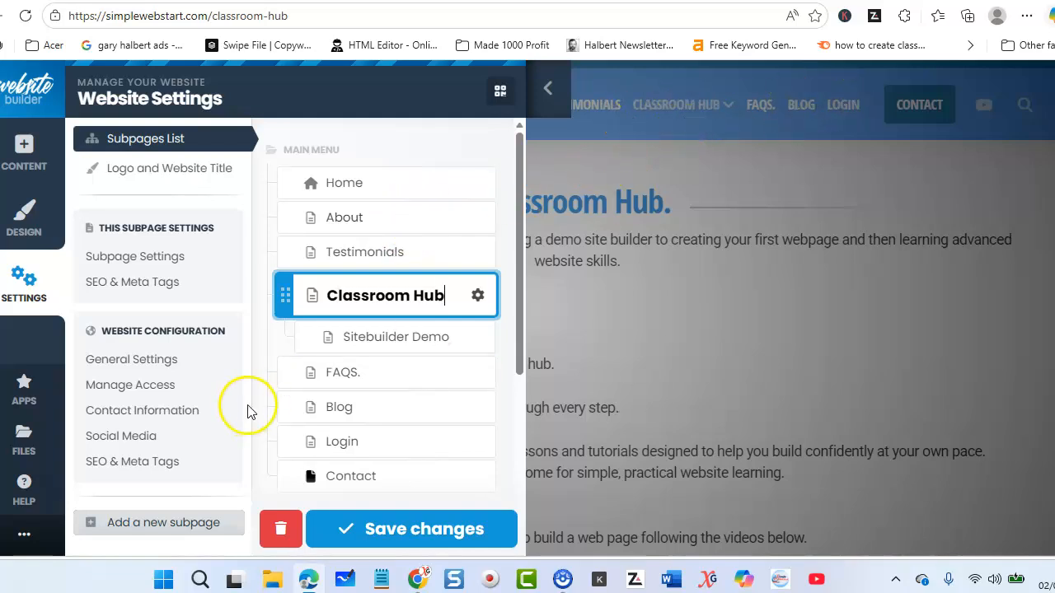
scroll(417, 357, "down", 1)
scroll(417, 357, "down", 3)
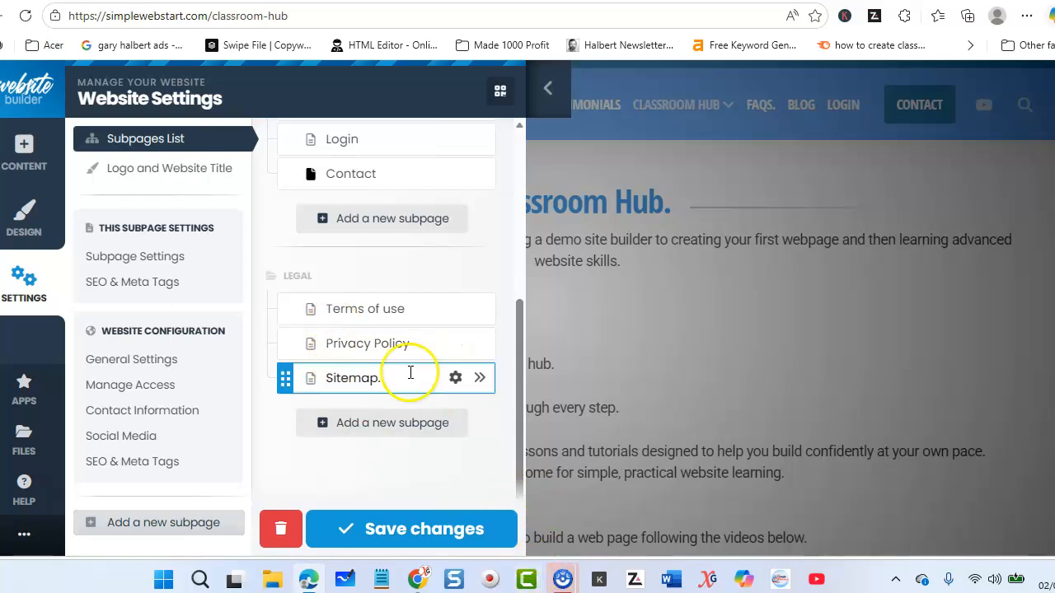
scroll(354, 371, "up", 4)
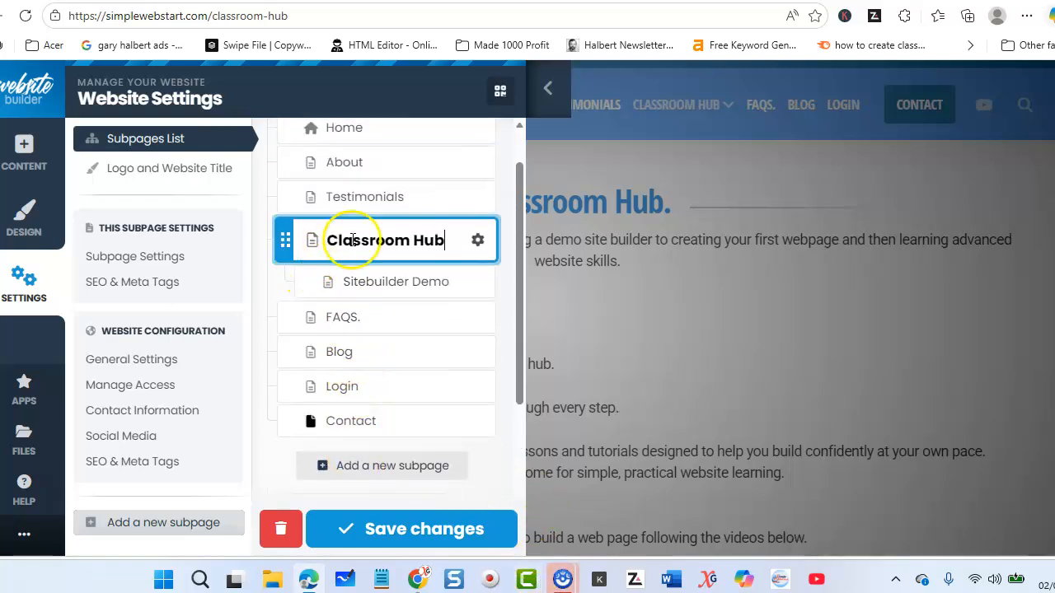
left_click(394, 239)
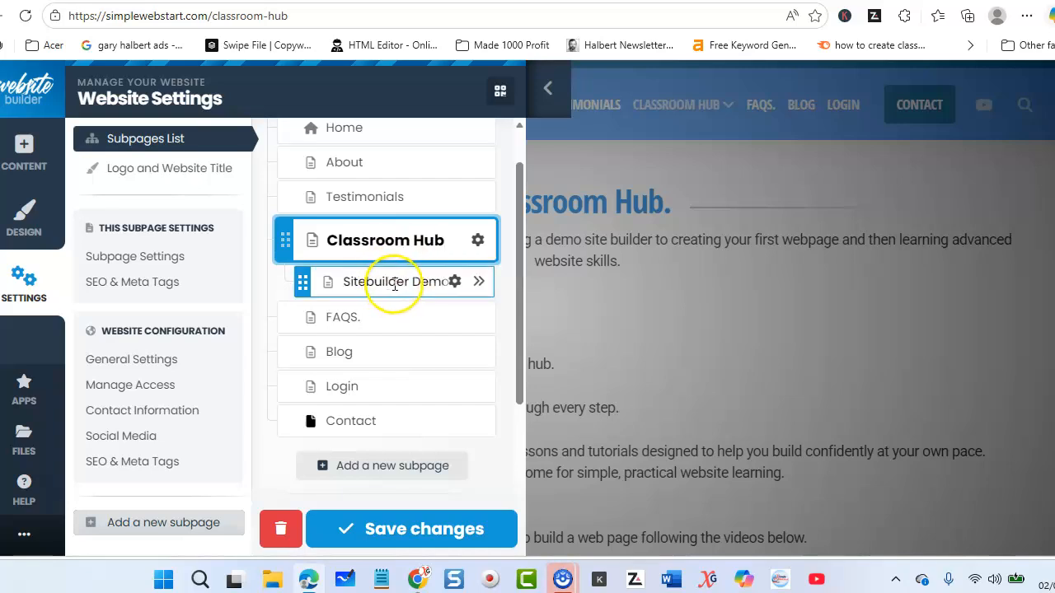
left_click(387, 281)
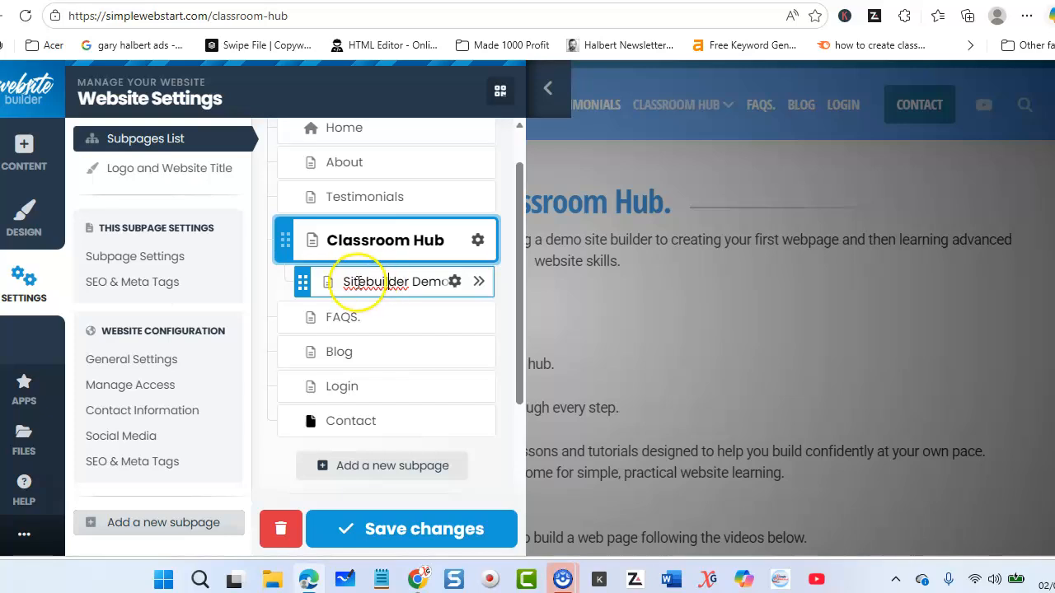
Step: Inspect the form for adding a new main-menu subpage and close it without adding one
left_click(354, 468)
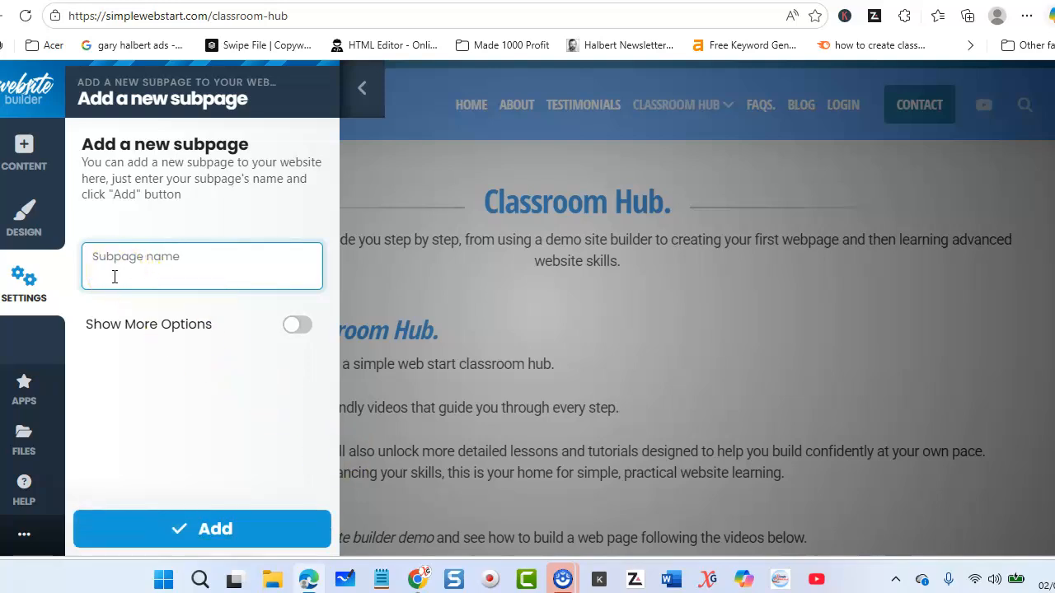
left_click(185, 514)
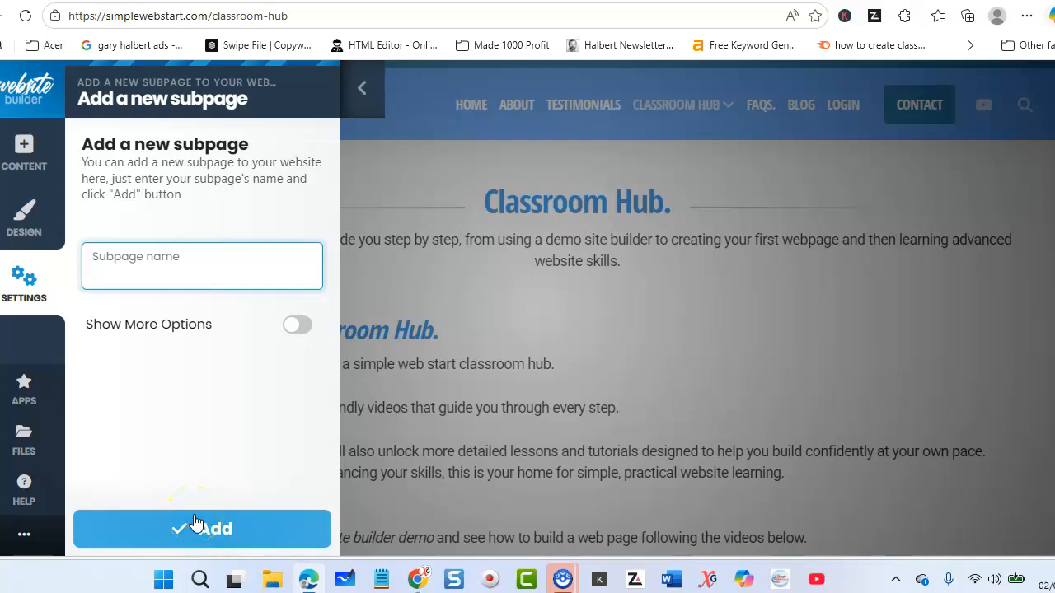
left_click(361, 89)
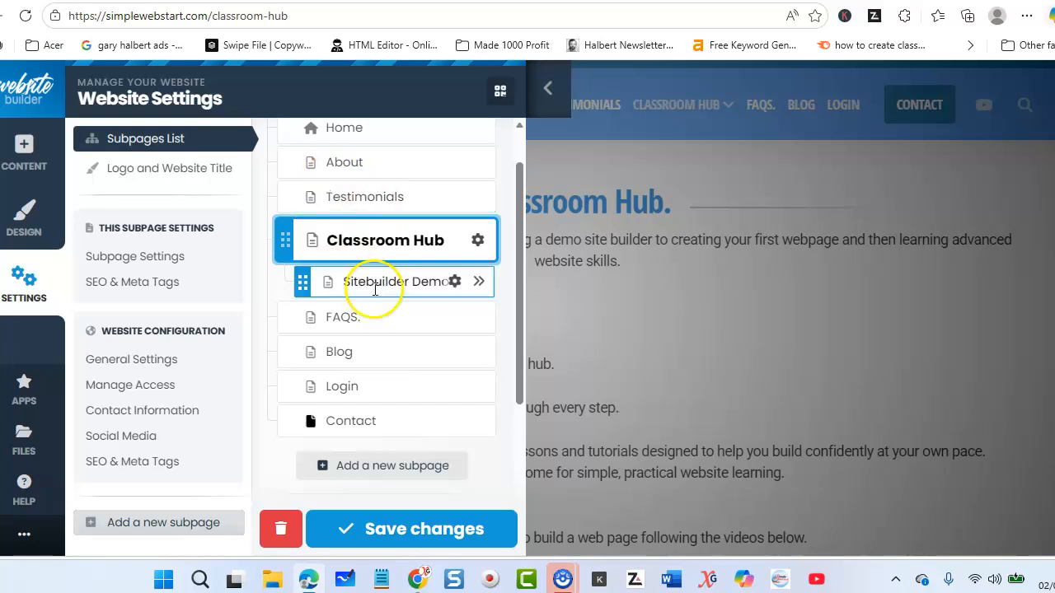
Step: Go to the Sitebuilder Demo subpage in the editor and locate its main page heading
left_click(480, 283)
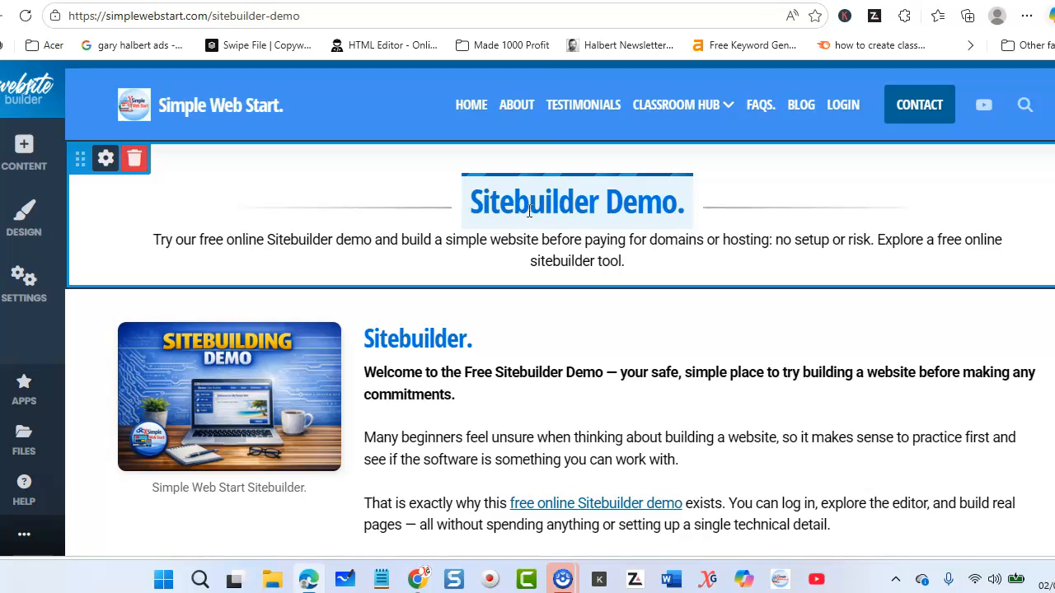
left_click(471, 200)
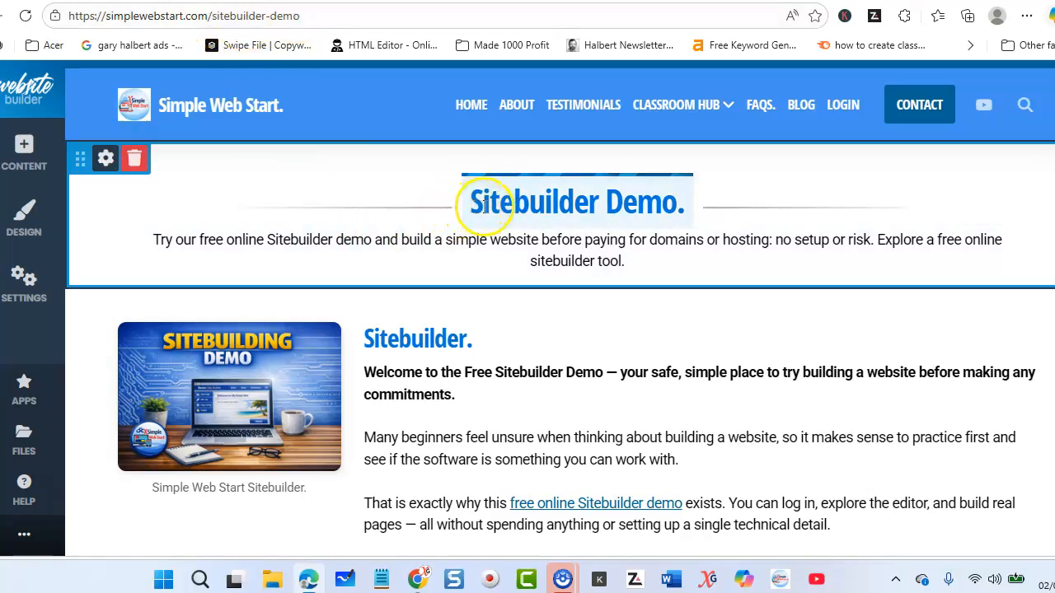
Step: Select the text of the Sitebuilder Demo page heading and view the available text colours without choosing one
left_click(561, 203)
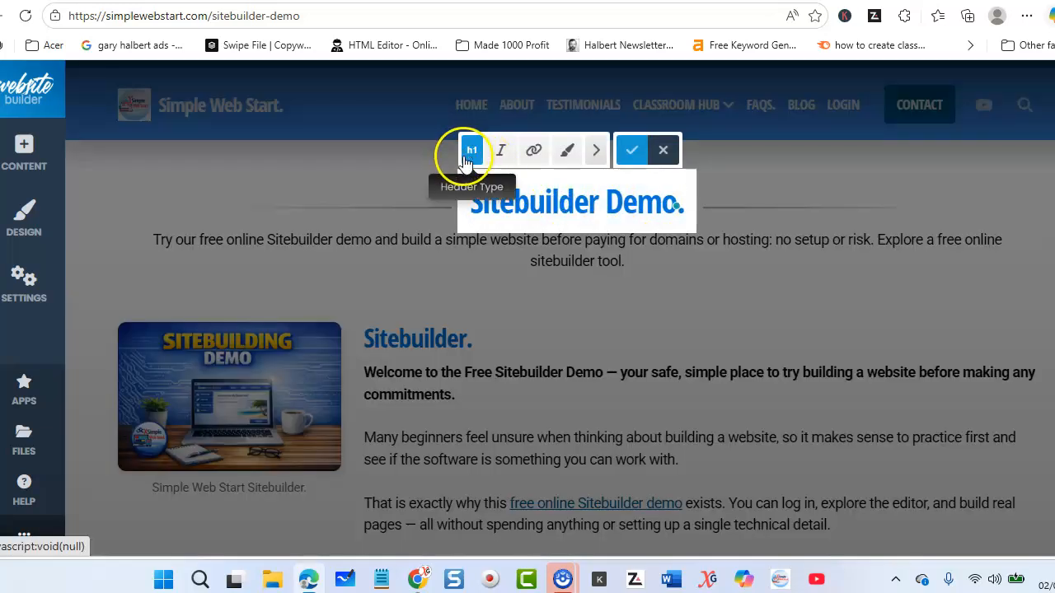
left_click(471, 204)
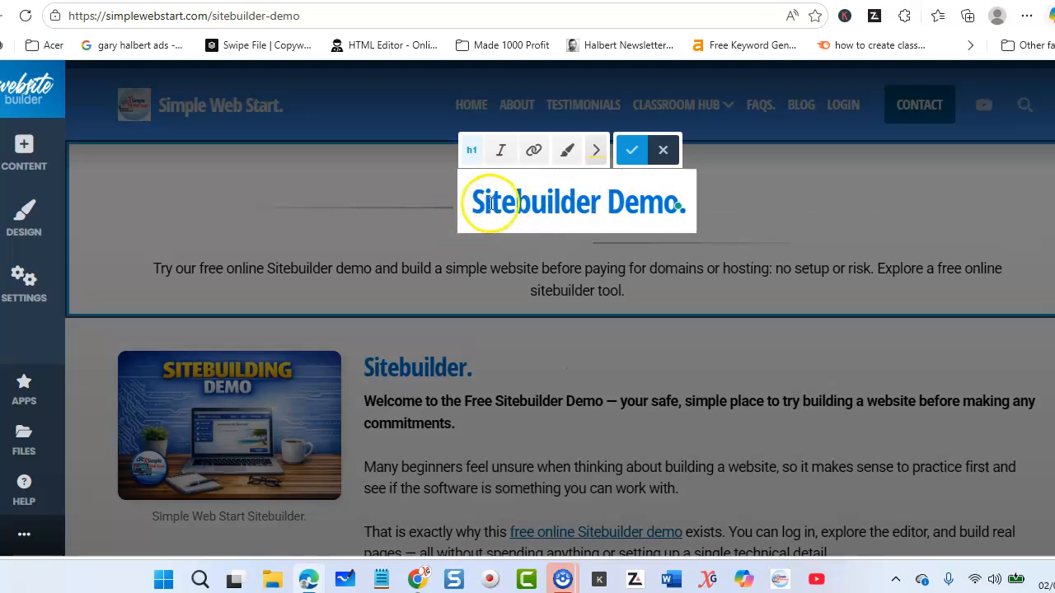
left_click_drag(472, 205, 694, 202)
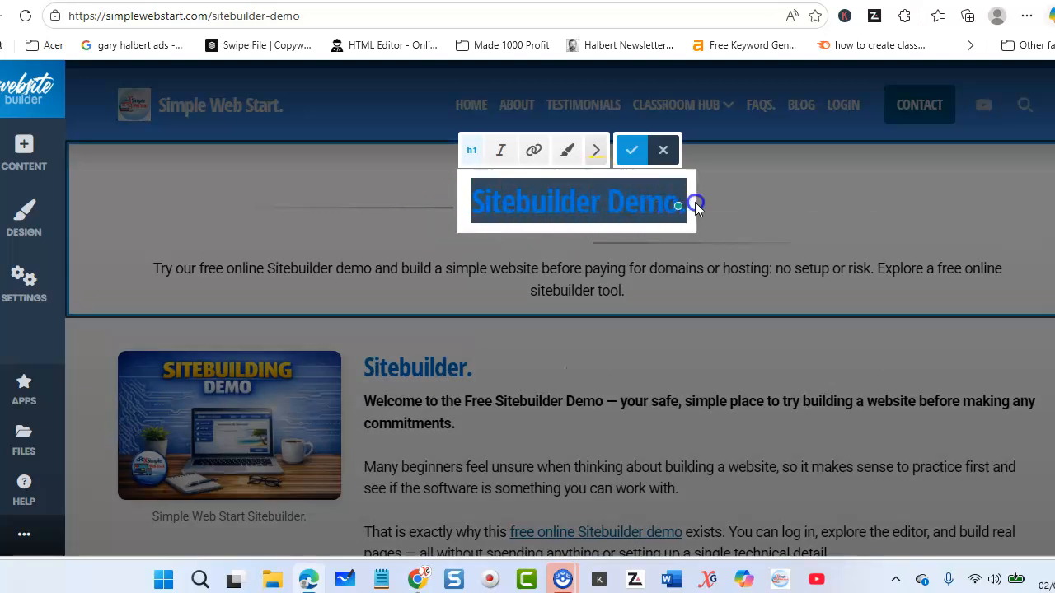
left_click(567, 150)
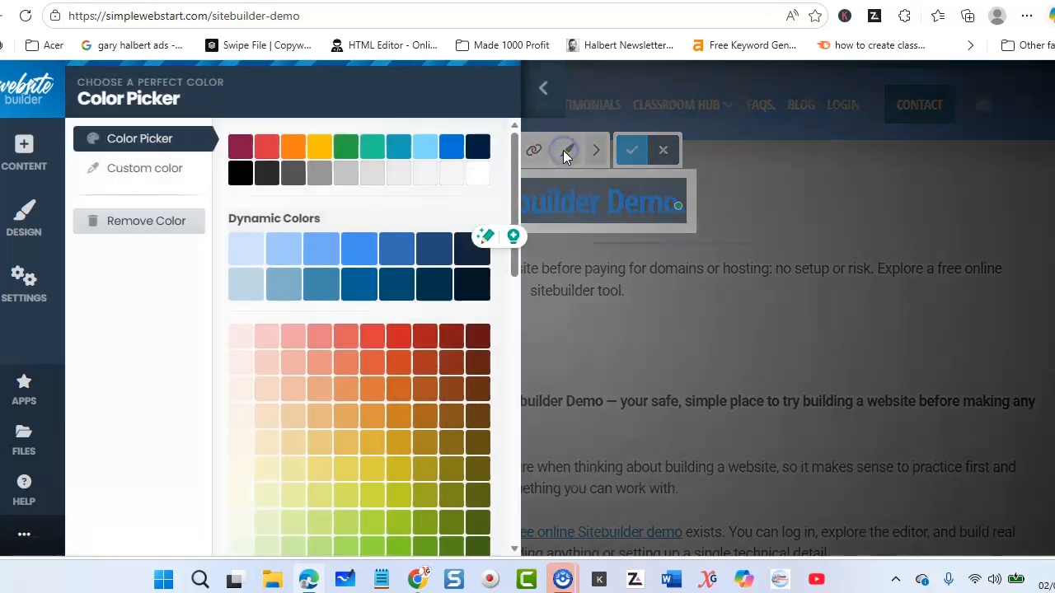
left_click(542, 91)
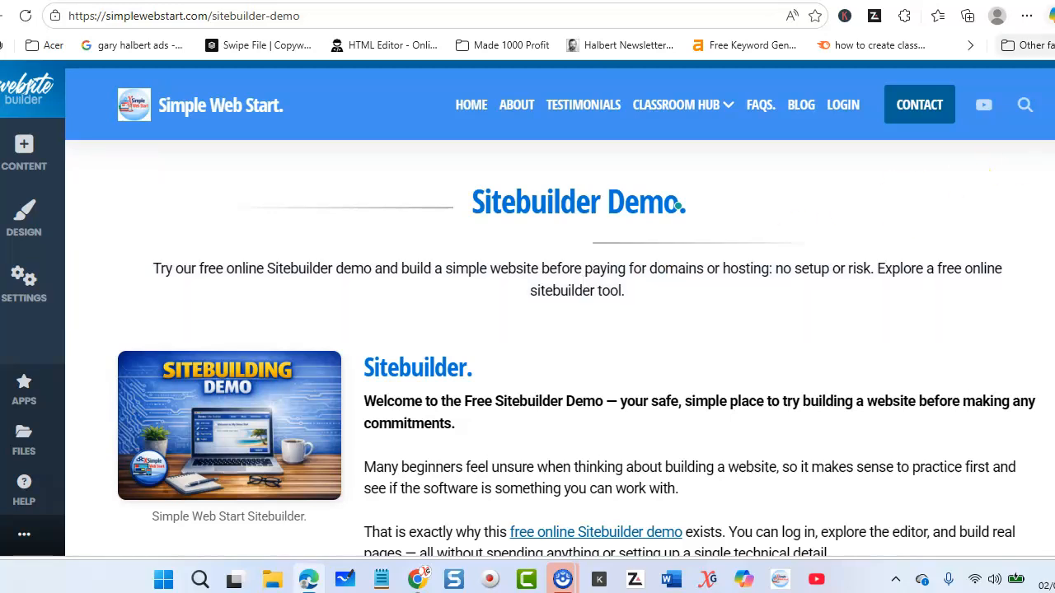
Step: Open the Copilot assistant and examine its suggested SEO title for the Sitebuilder Demo page
left_click(1051, 15)
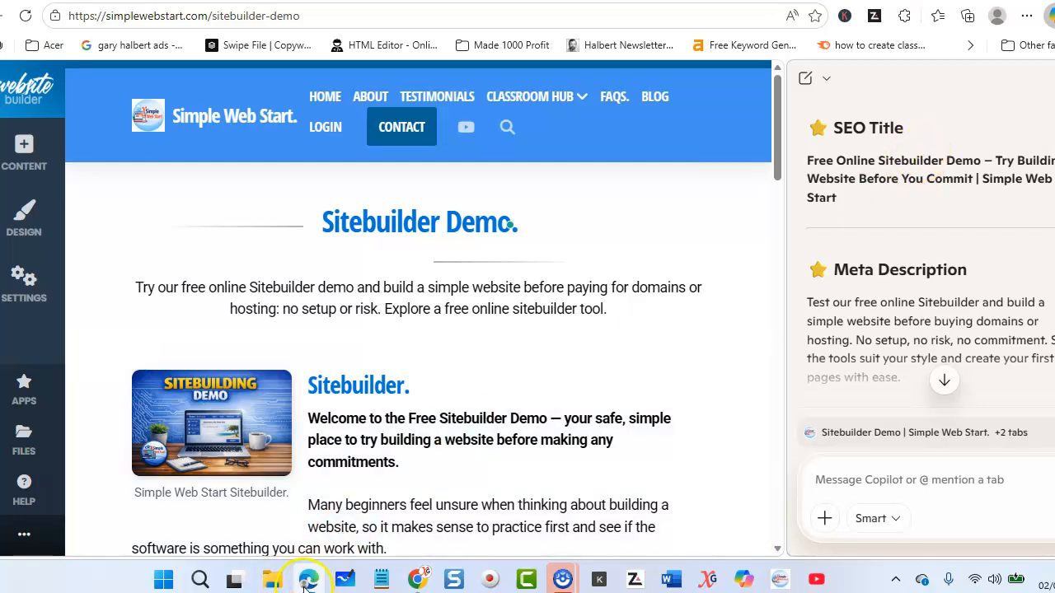
mouse_move(307, 582)
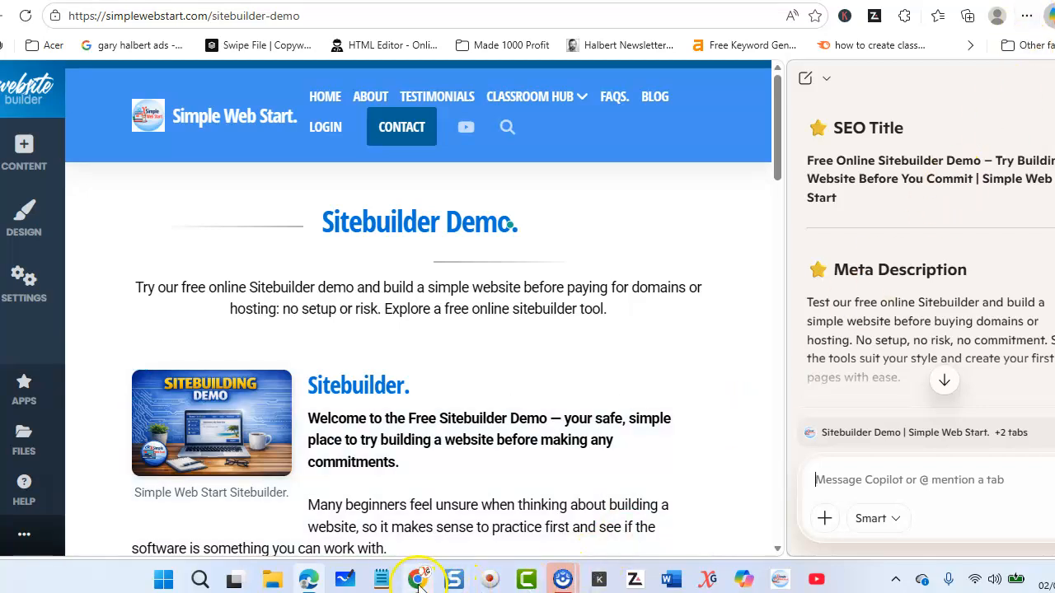
mouse_move(420, 584)
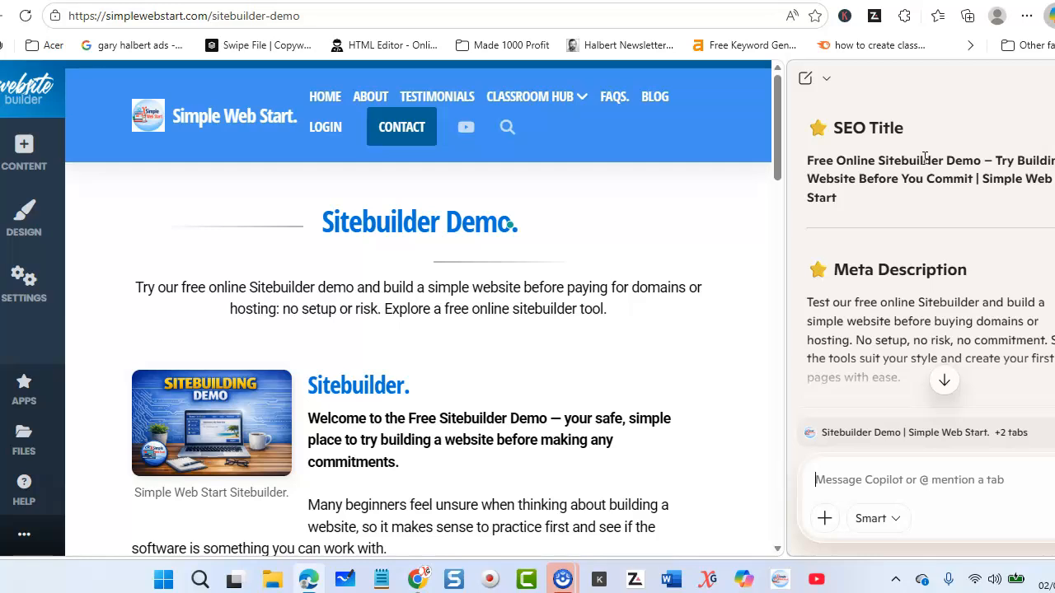
scroll(886, 222, "down", 4)
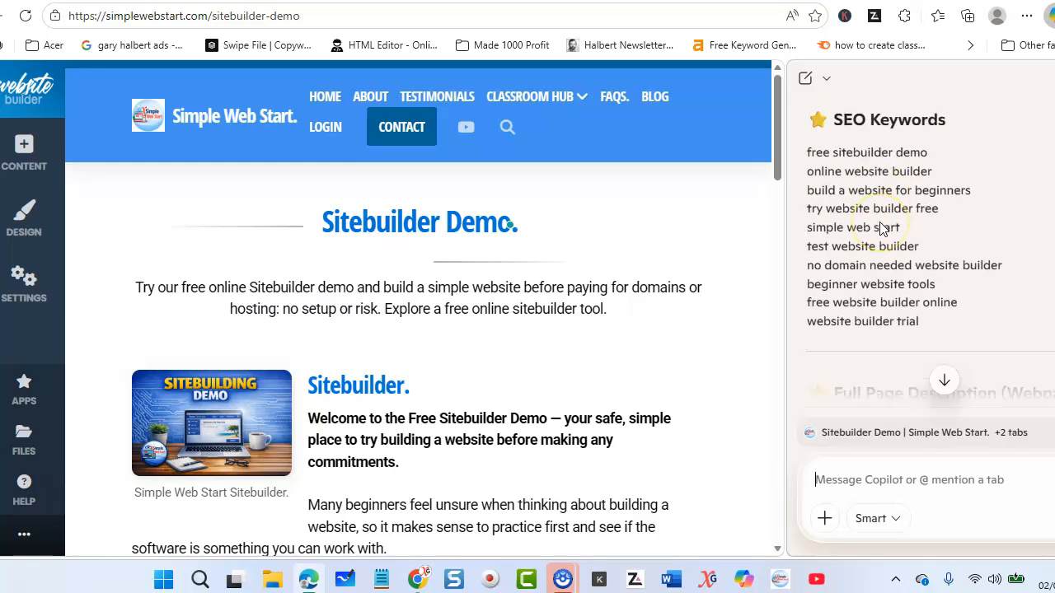
scroll(884, 222, "up", 5)
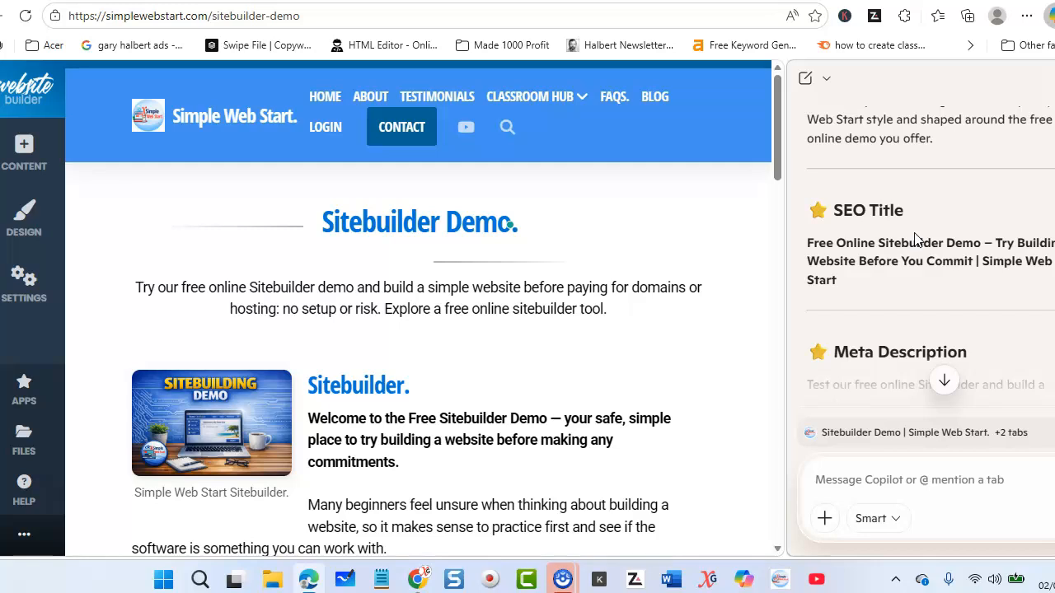
left_click(876, 242)
left_click(869, 244)
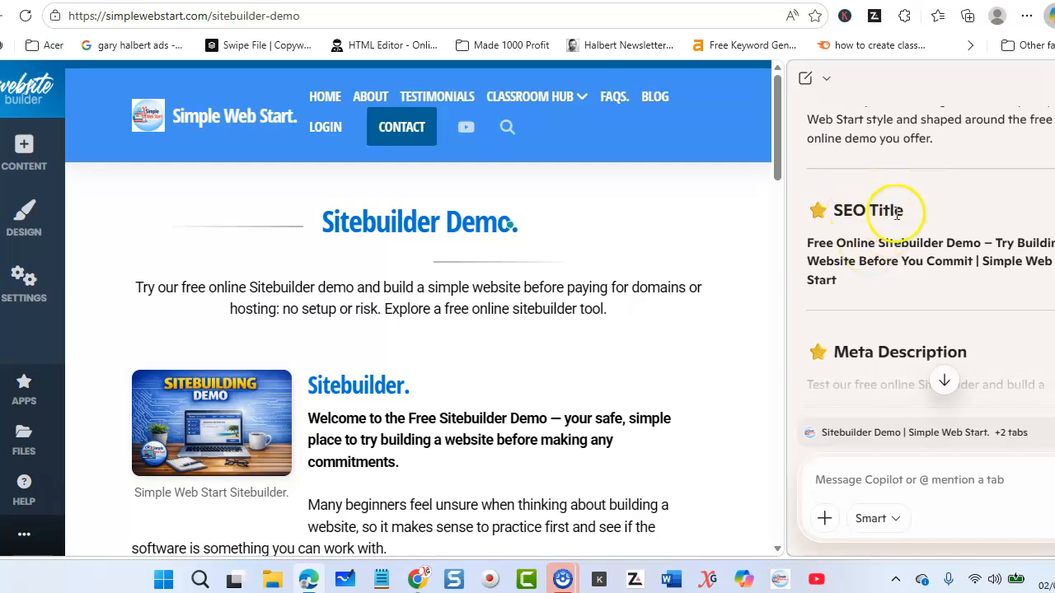
left_click(812, 247)
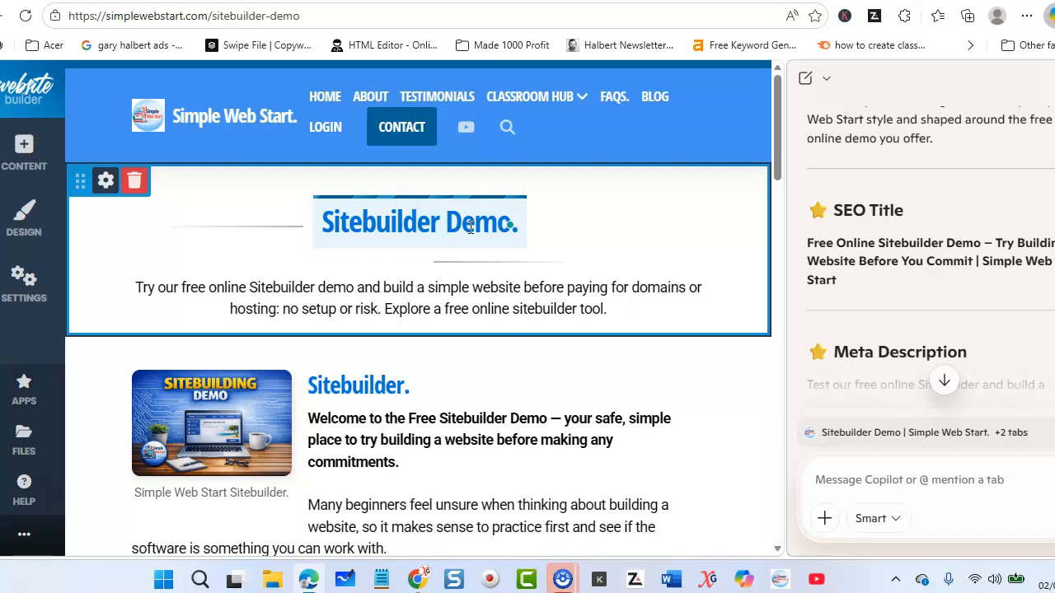
Step: Read through Copilot's suggested meta description, SEO keywords and full page description for the Sitebuilder Demo page
scroll(886, 223, "down", 3)
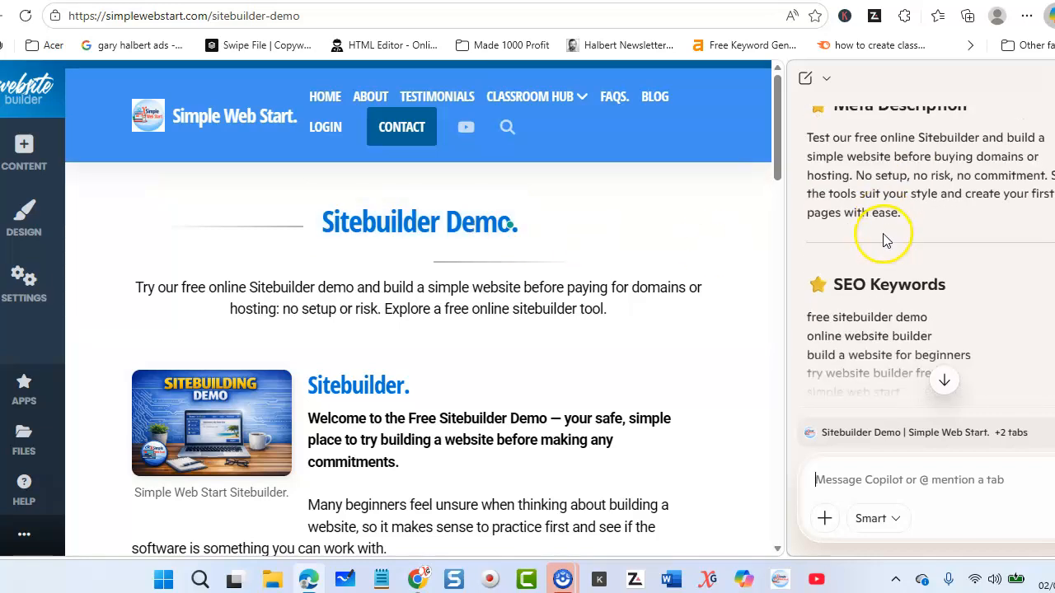
scroll(839, 216, "up", 1)
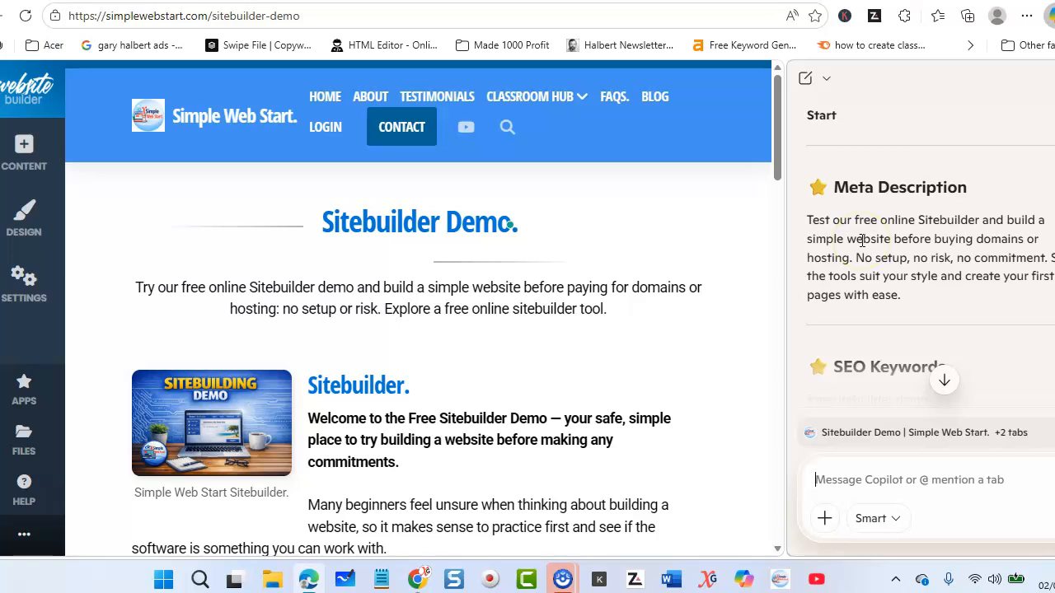
scroll(862, 240, "down", 6)
scroll(862, 239, "down", 5)
scroll(862, 239, "up", 3)
scroll(862, 240, "up", 8)
scroll(864, 243, "down", 2)
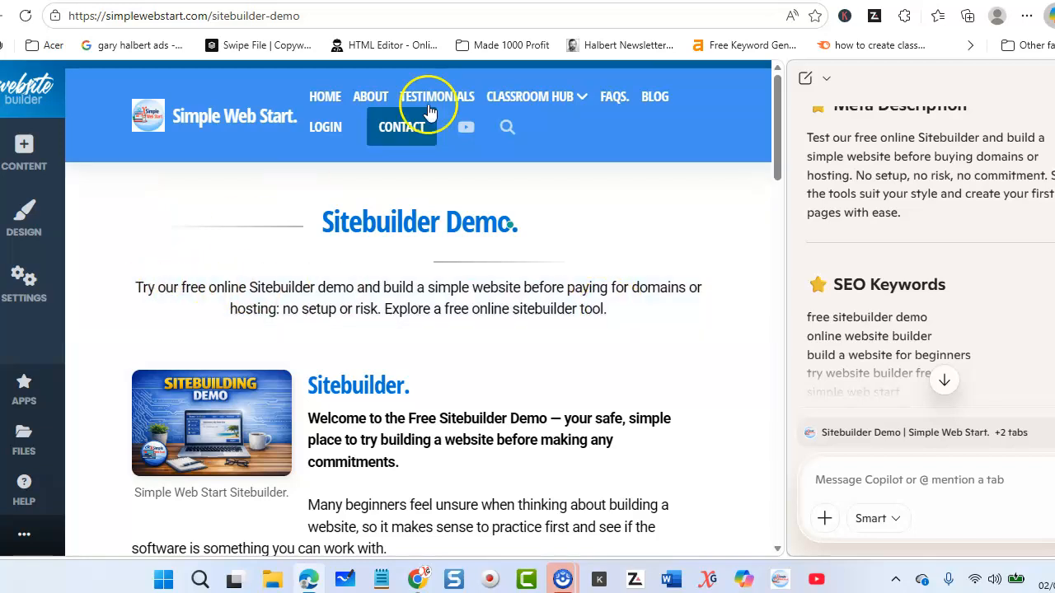
Step: Check the page description's length in WordCounter and return to the Sitebuilder Demo page
left_click(424, 0)
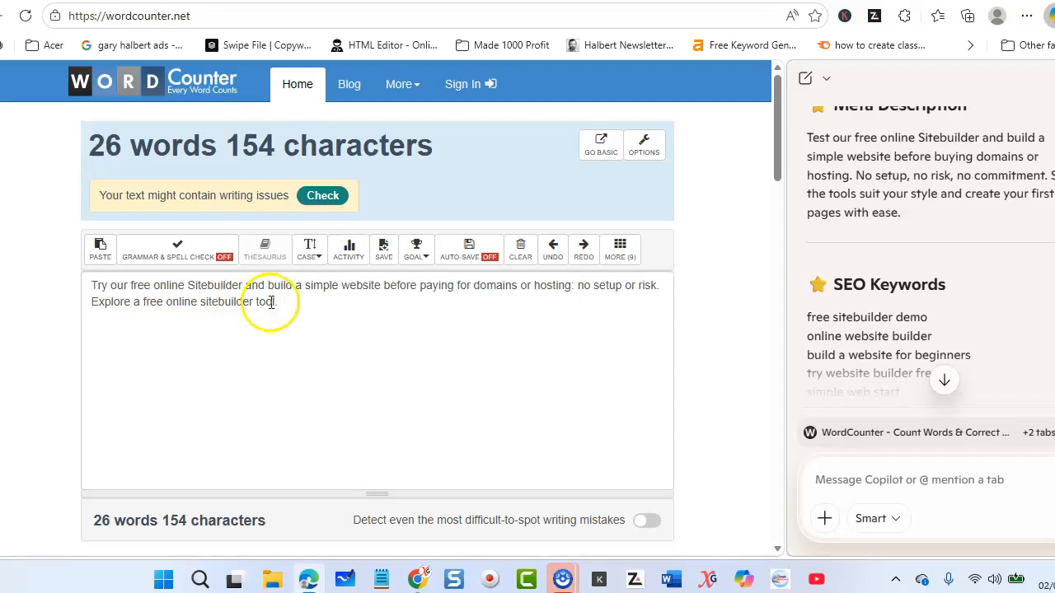
key("ctrl+Tab")
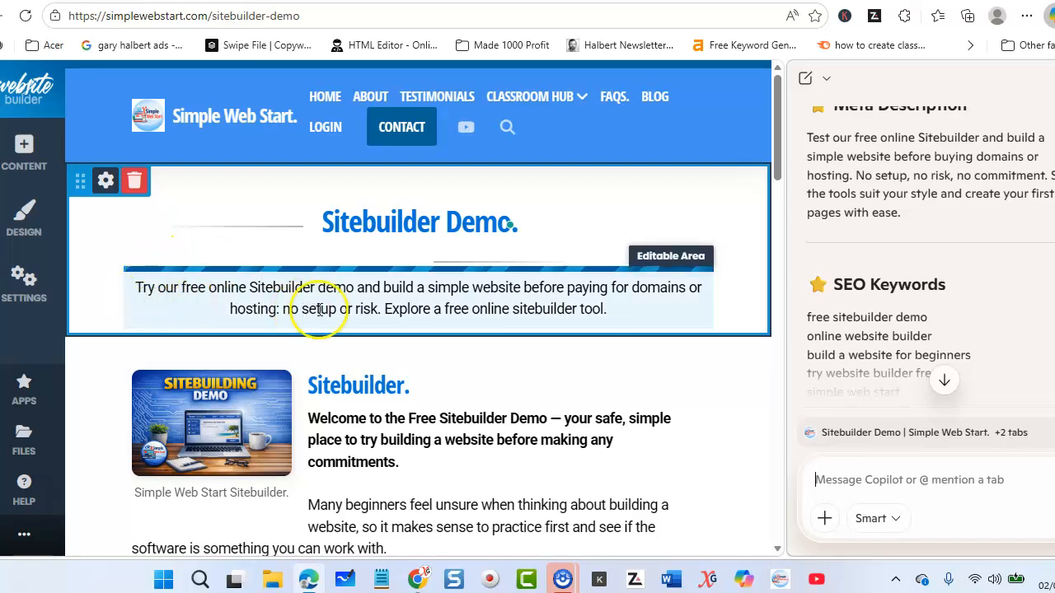
Step: Close Copilot and view the available Contents blocks for the spot below the Sitebuilder Demo header, without adding one
left_click(1052, 15)
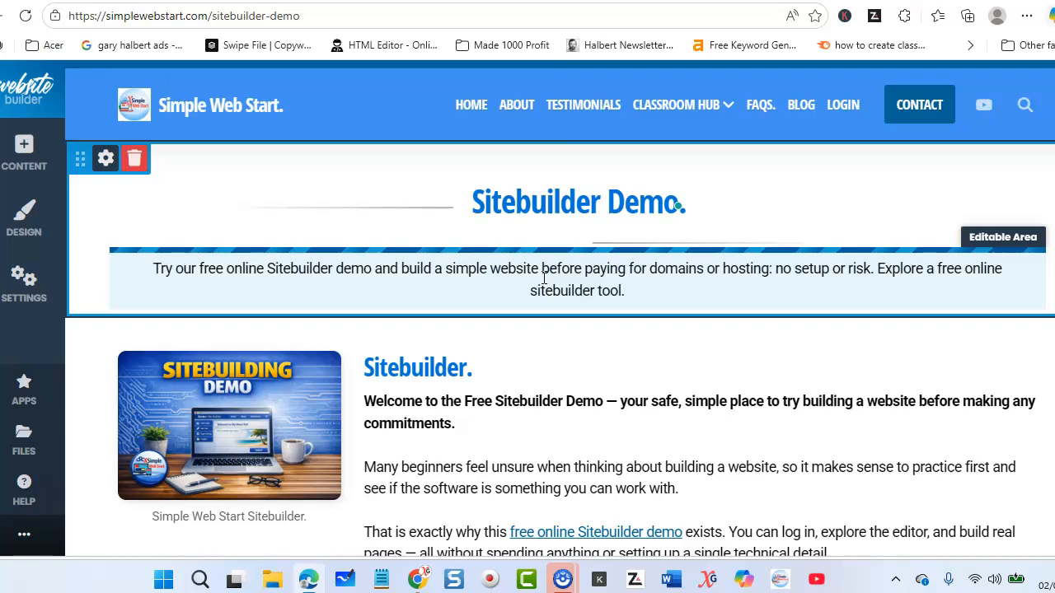
scroll(543, 279, "down", 1)
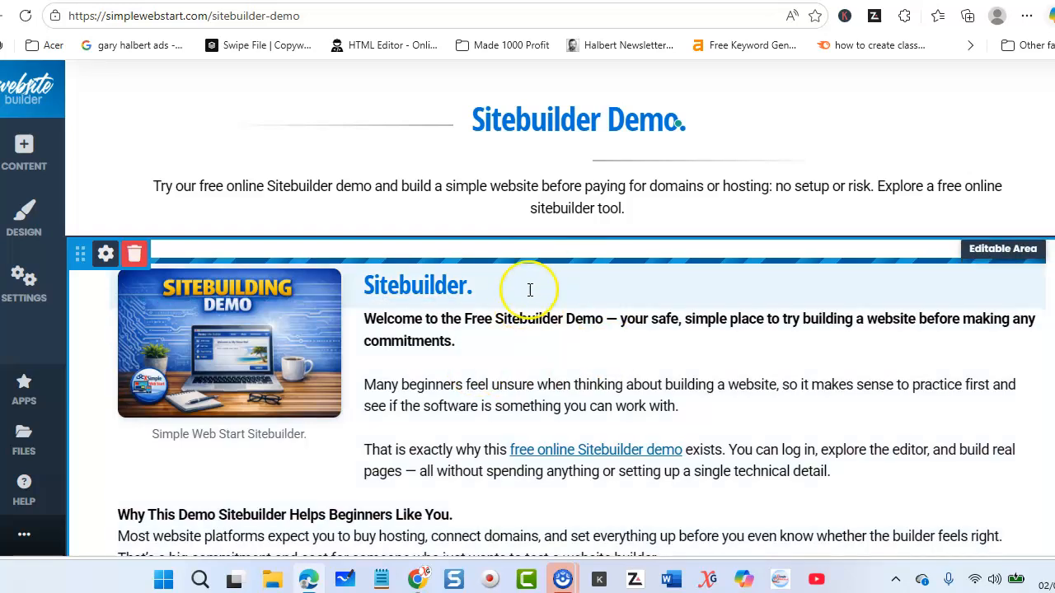
mouse_move(560, 244)
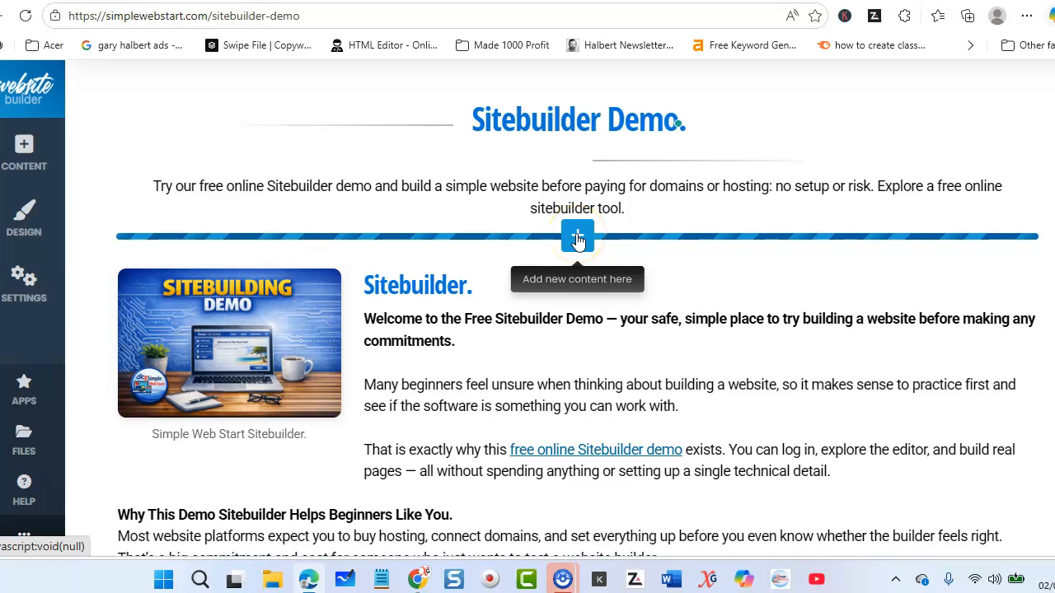
left_click(577, 237)
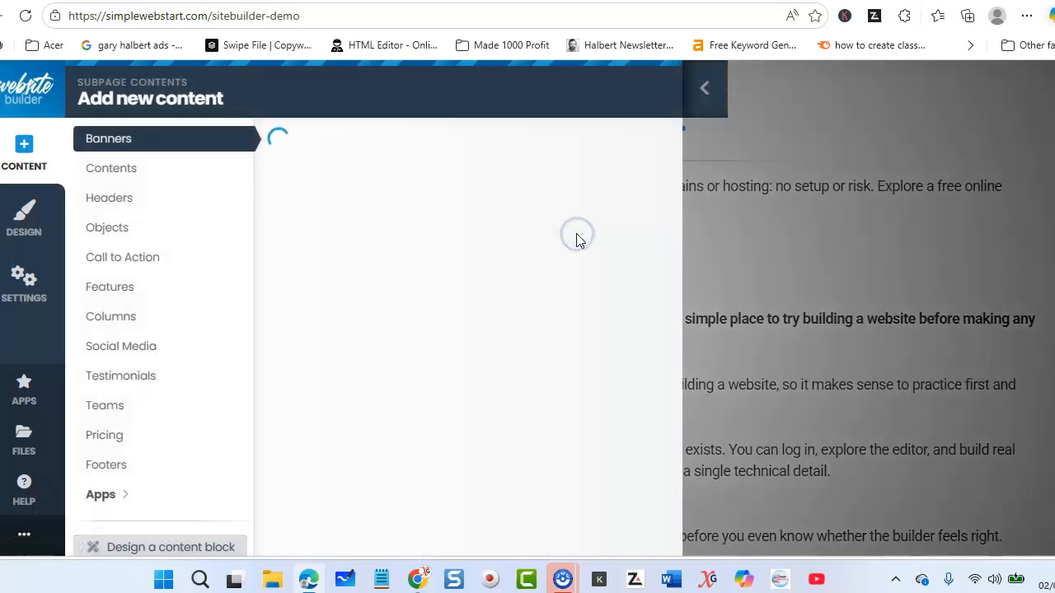
left_click(115, 173)
mouse_move(348, 334)
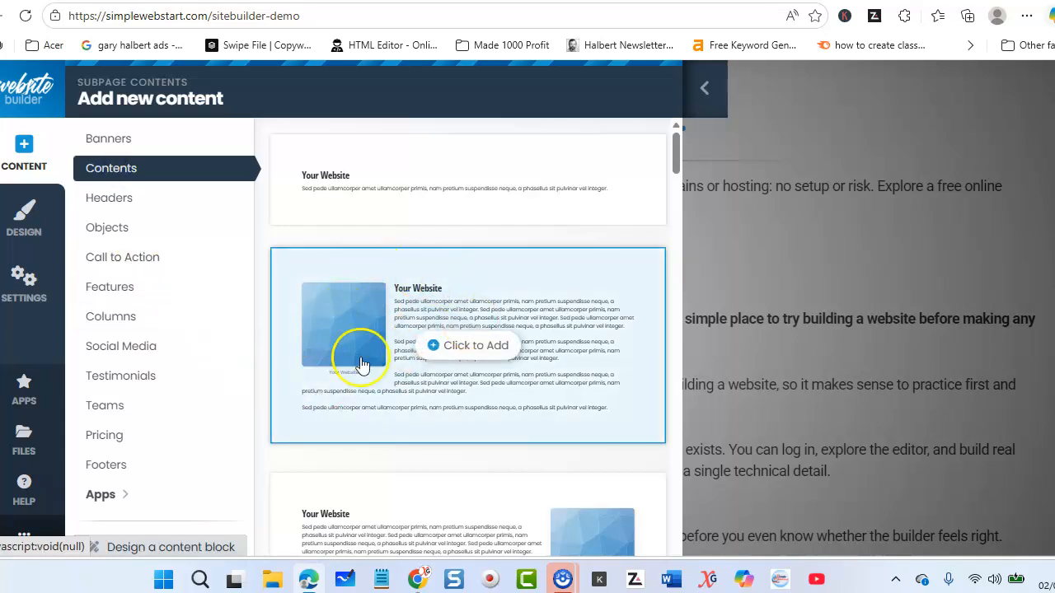
left_click(702, 93)
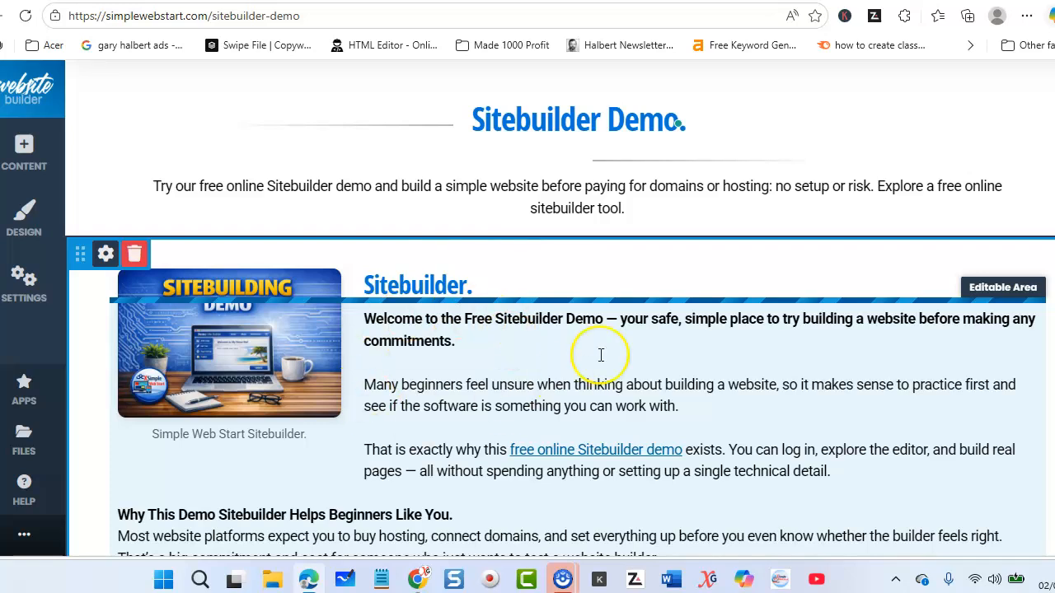
Step: Open the Sitebuilding Demo image's settings, examine the replacement images and upload option in the File Manager, and leave without changing the image
scroll(483, 375, "down", 2)
scroll(491, 371, "up", 1)
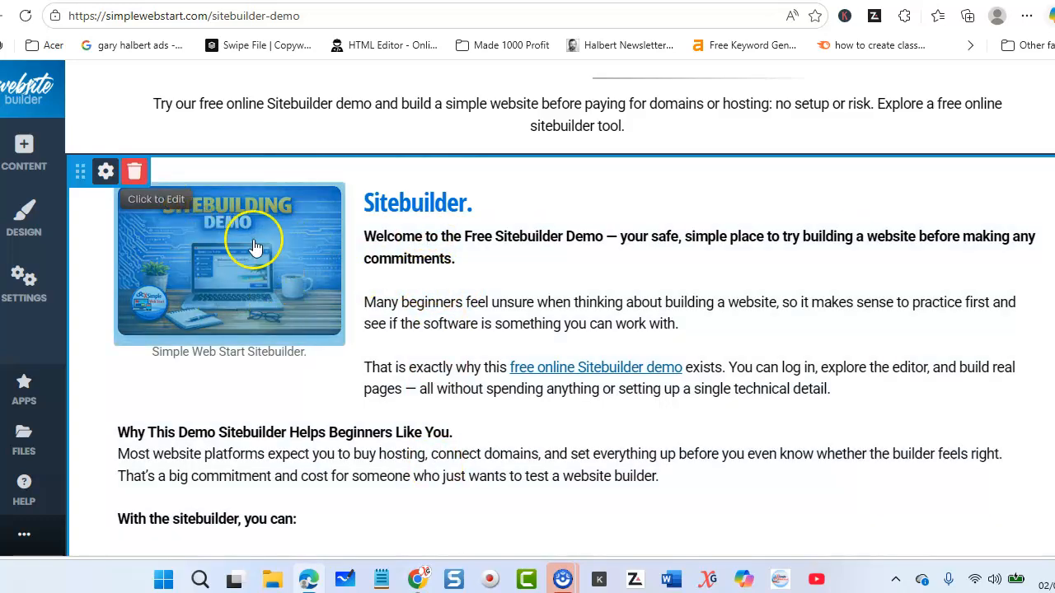
left_click(166, 205)
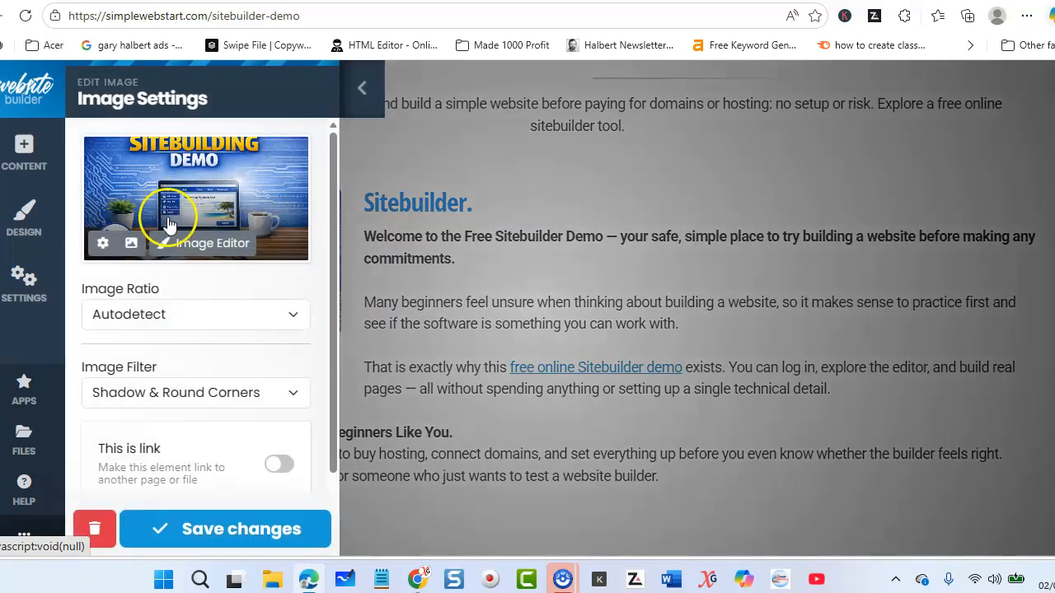
left_click(134, 245)
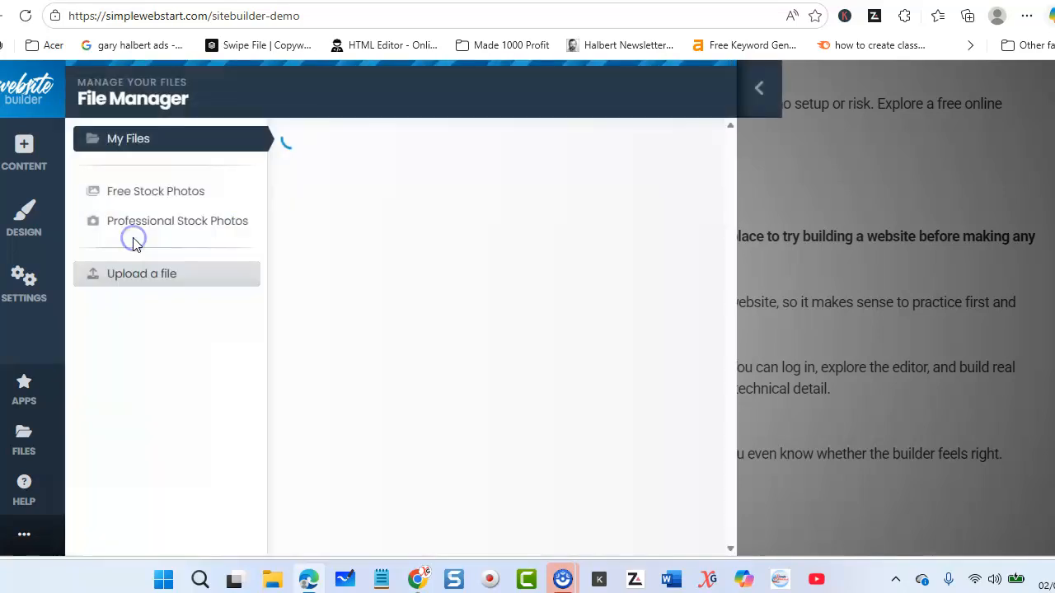
left_click(454, 313)
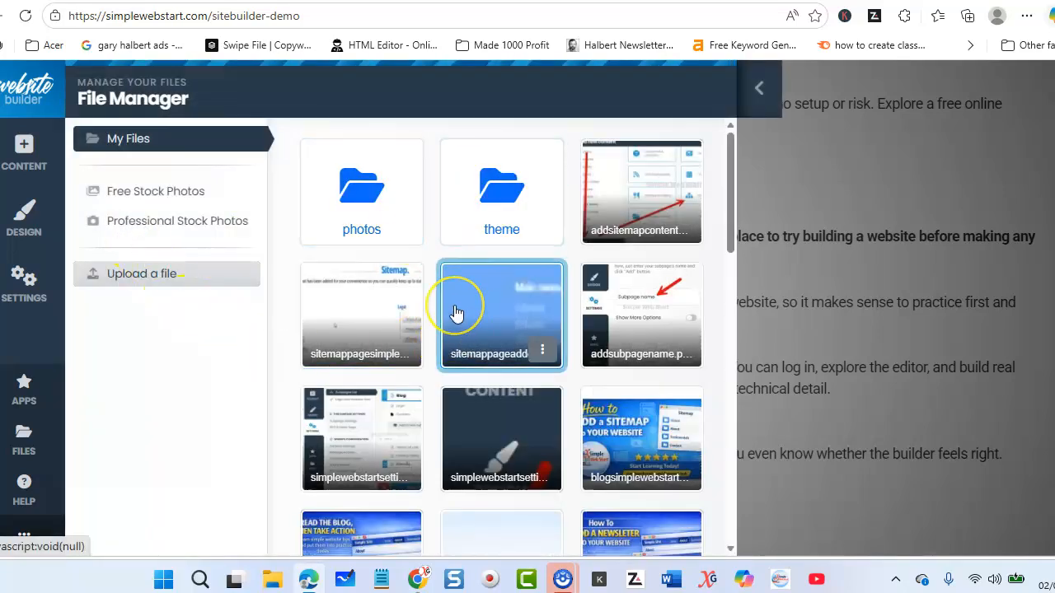
left_click(358, 332)
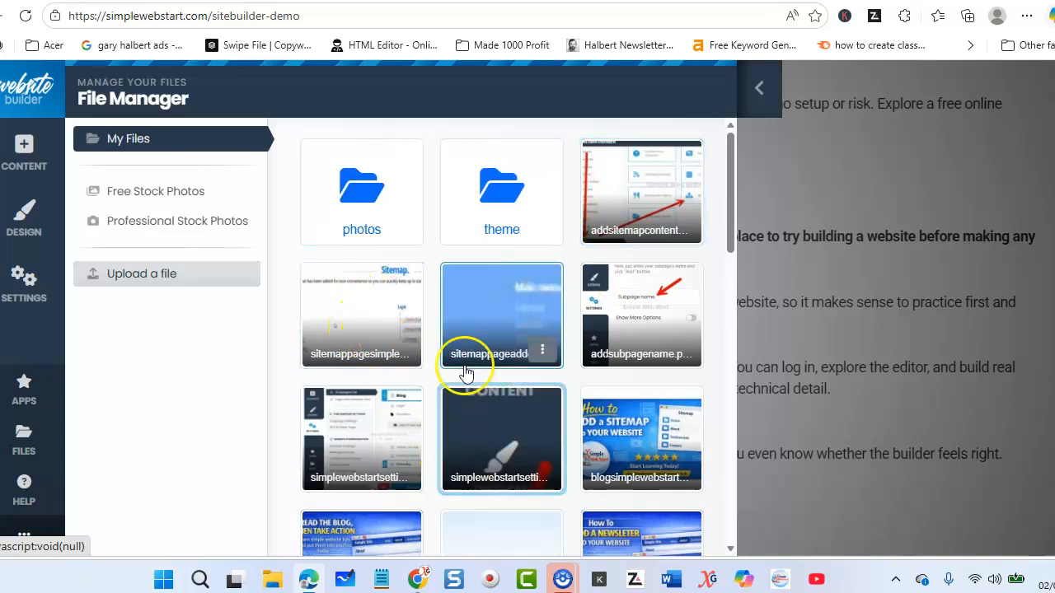
left_click(417, 428)
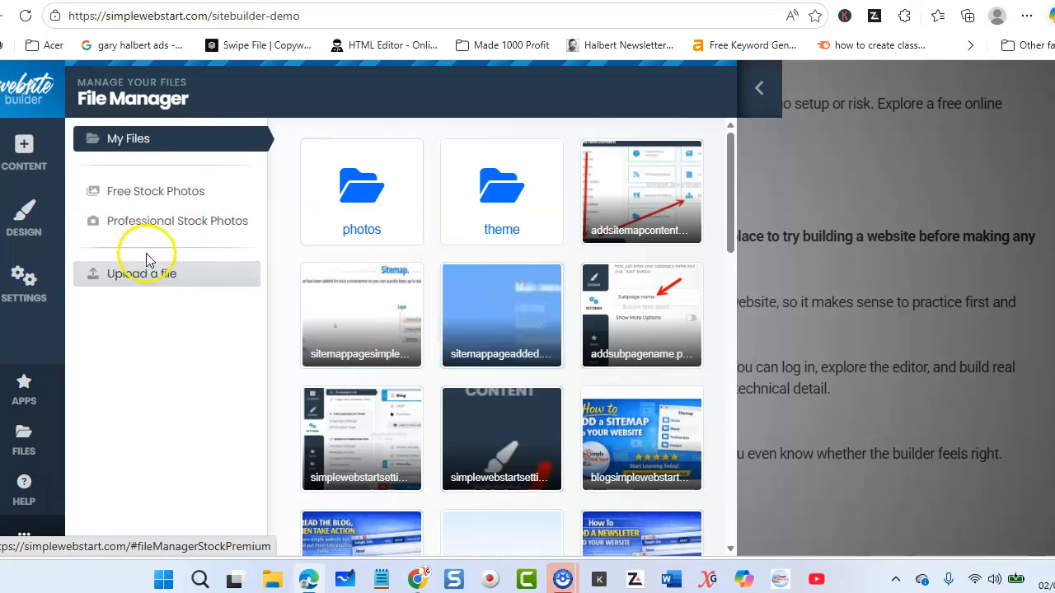
left_click(153, 278)
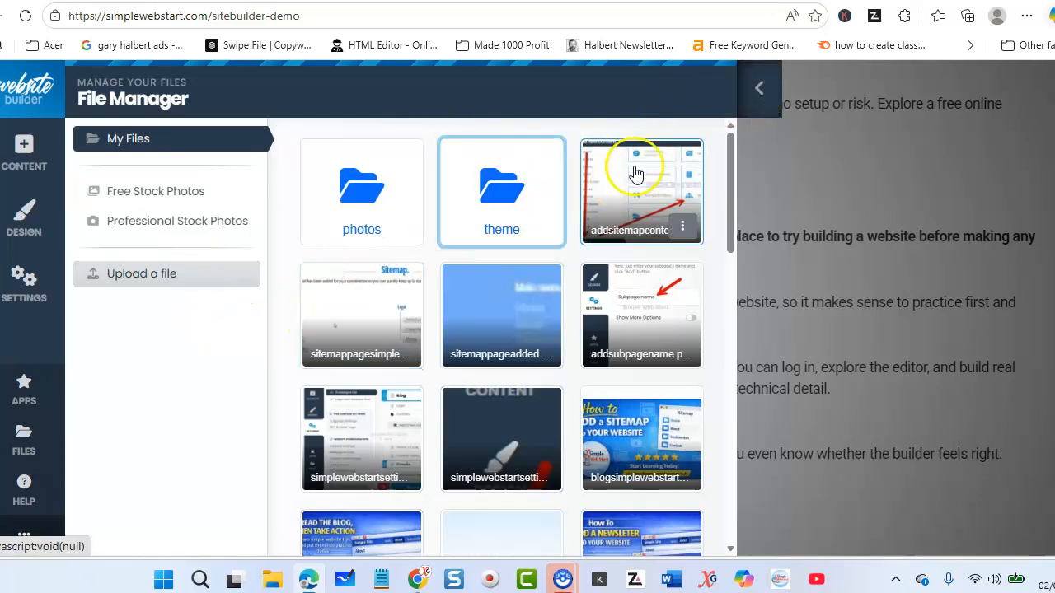
left_click(631, 202)
left_click(759, 88)
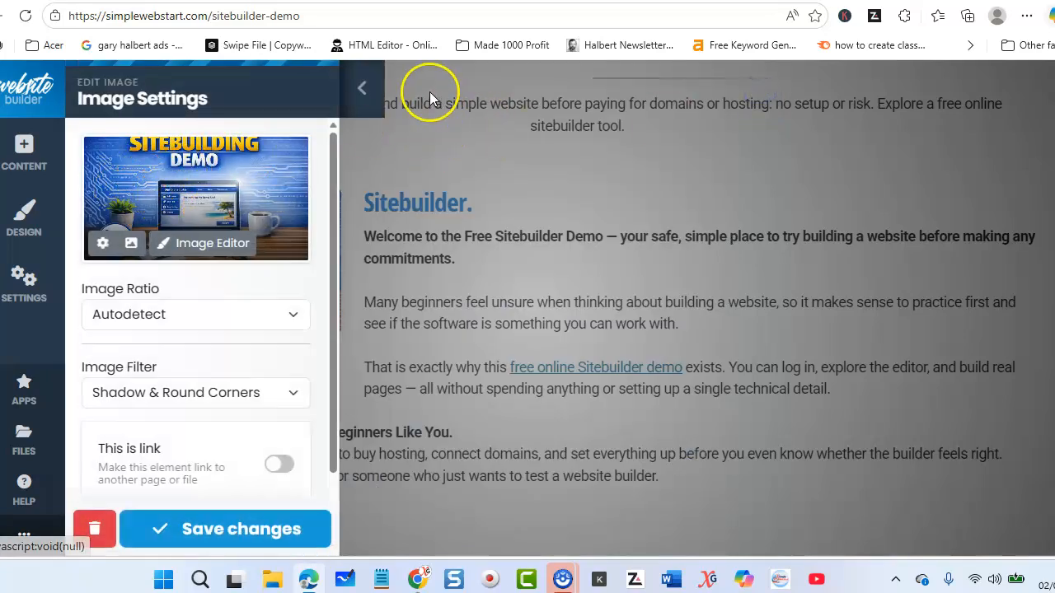
left_click(363, 88)
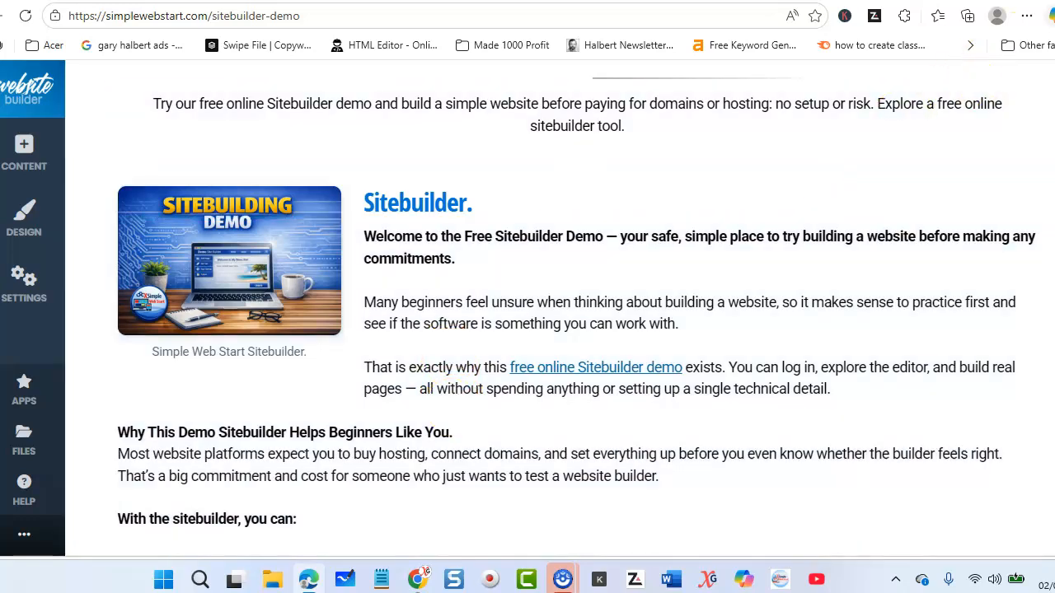
Step: Read Copilot's suggested full page description alongside the Sitebuilder section's text on the page, and close the assistant
left_click(1049, 16)
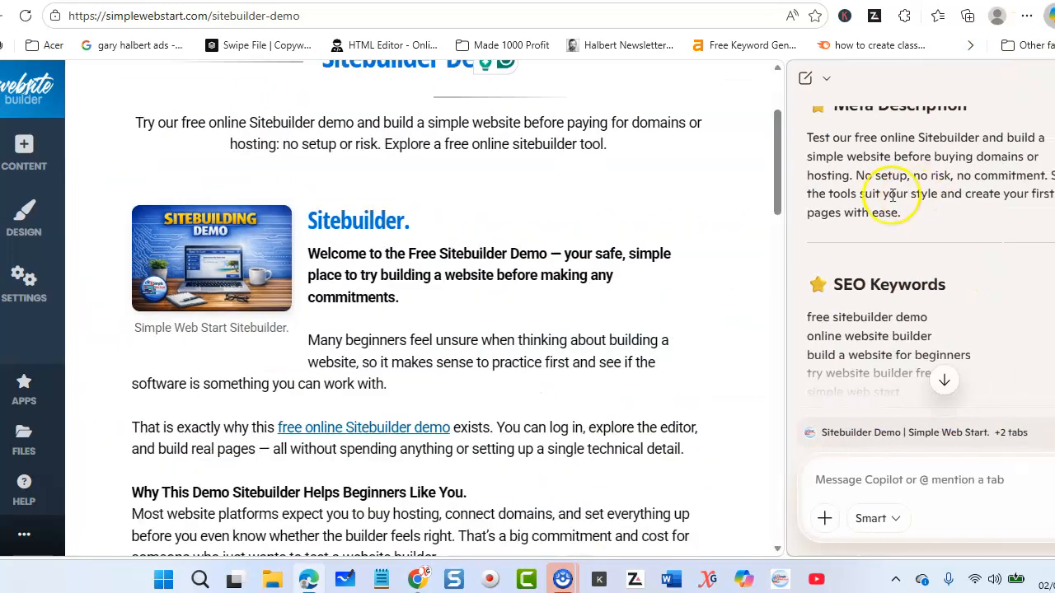
scroll(876, 203, "down", 8)
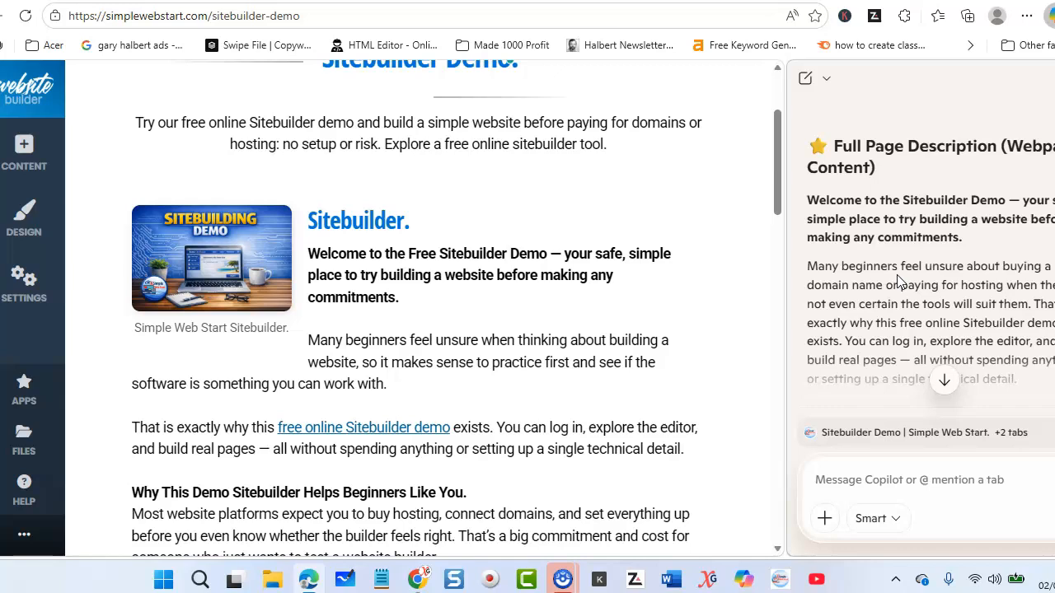
left_click(909, 268)
scroll(906, 267, "down", 1)
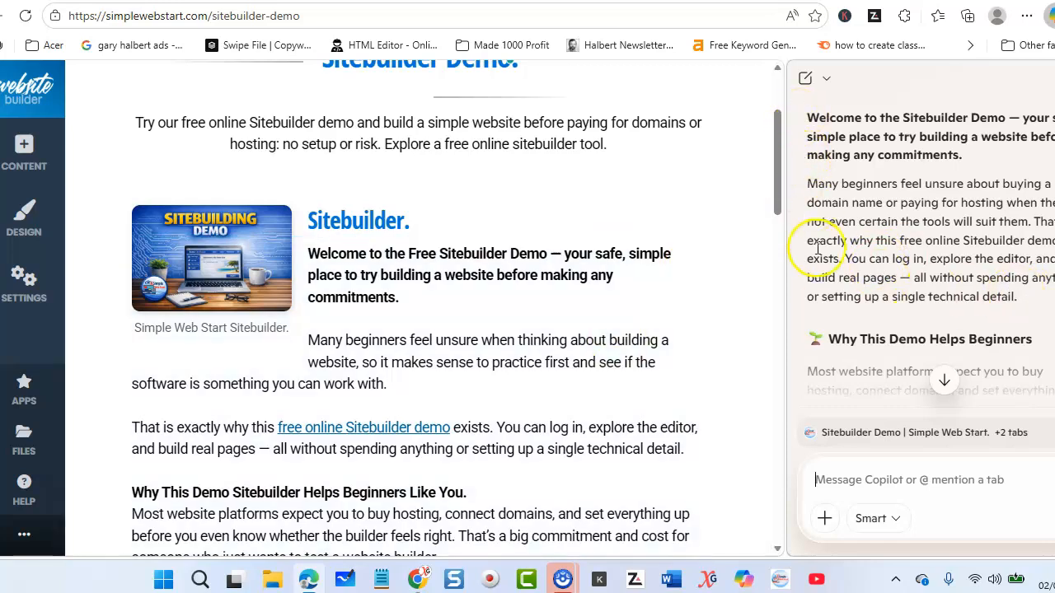
scroll(818, 255, "down", 2)
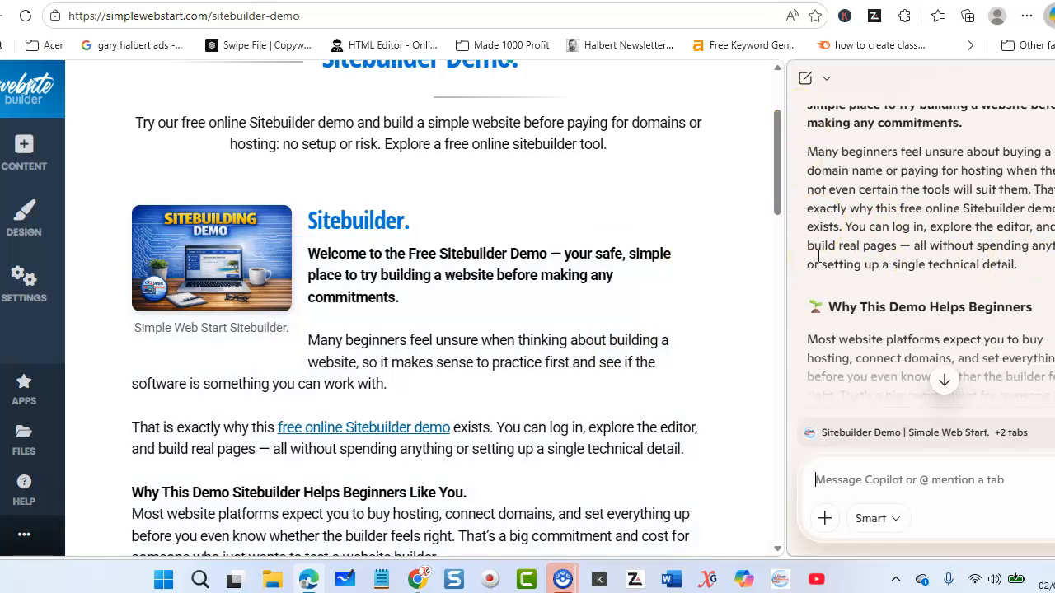
scroll(824, 329, "down", 2)
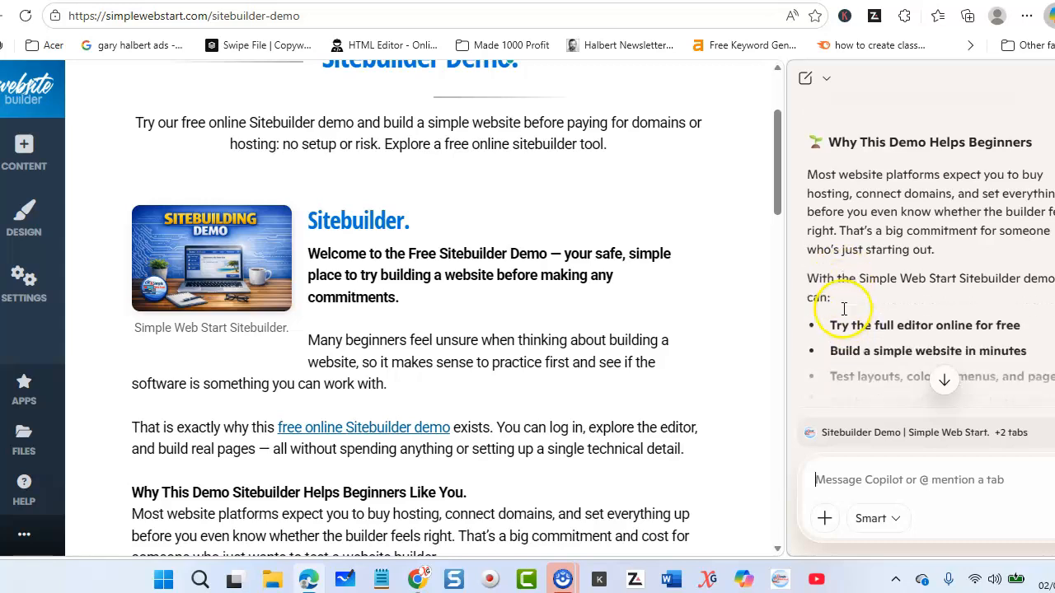
scroll(560, 399, "down", 2)
scroll(560, 400, "down", 5)
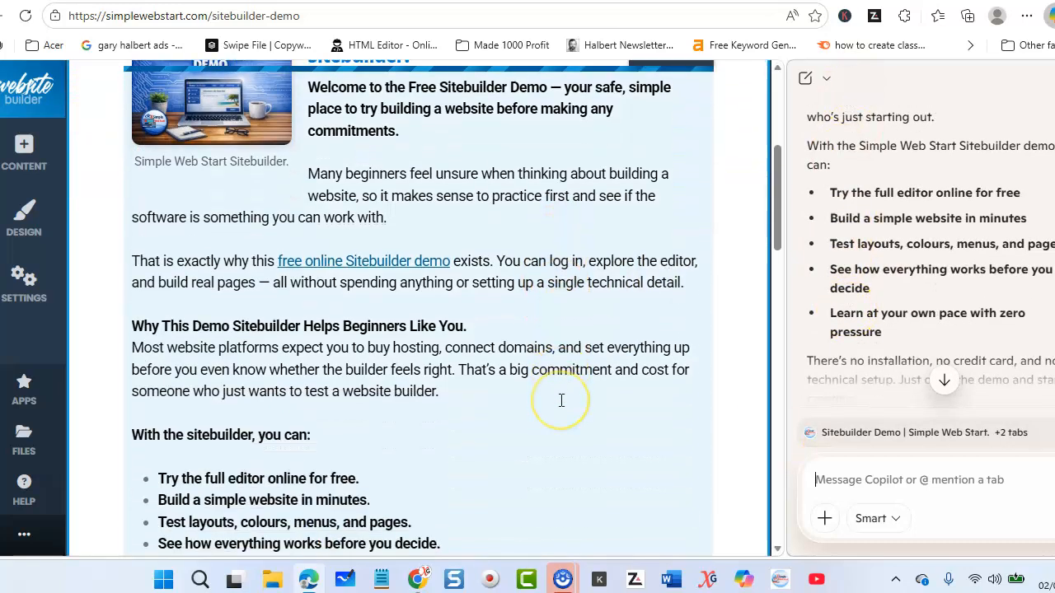
scroll(562, 401, "up", 1)
scroll(563, 379, "up", 5)
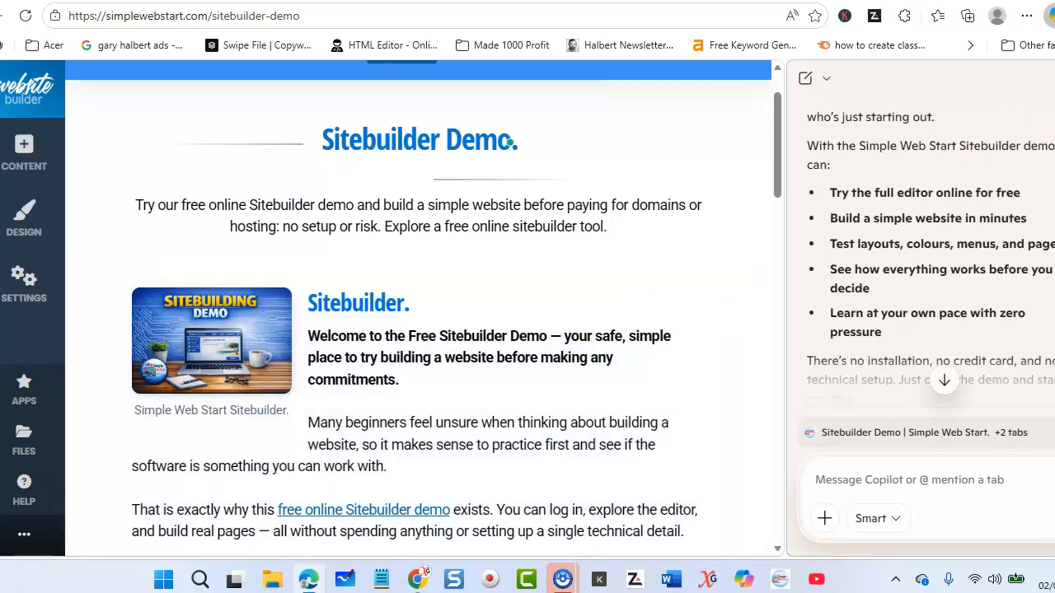
left_click(1054, 79)
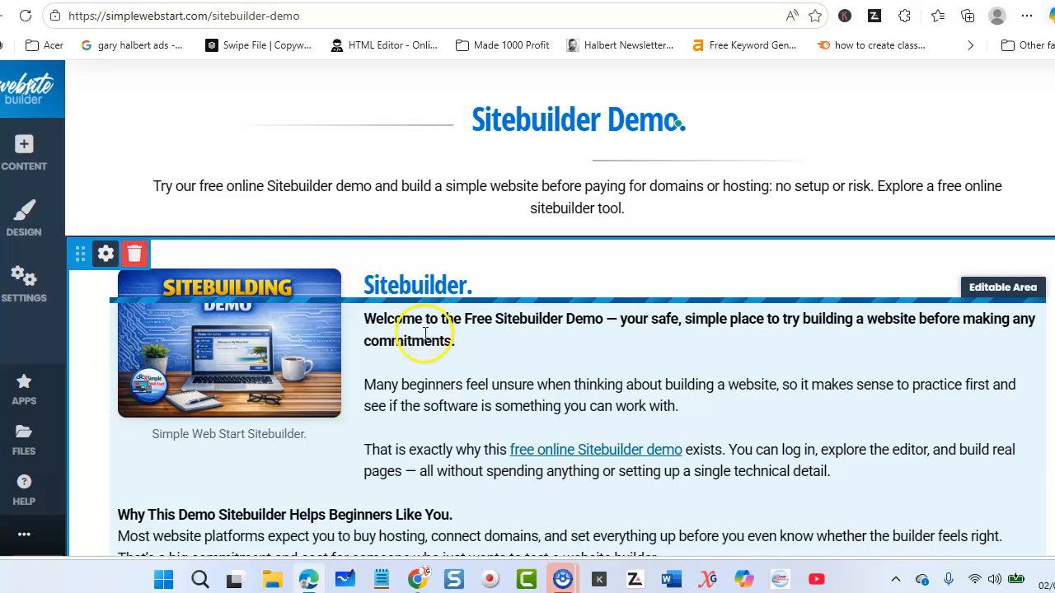
Step: Look back over Copilot's suggested page text once more and return to the full-width Sitebuilder Demo page
scroll(434, 354, "down", 1)
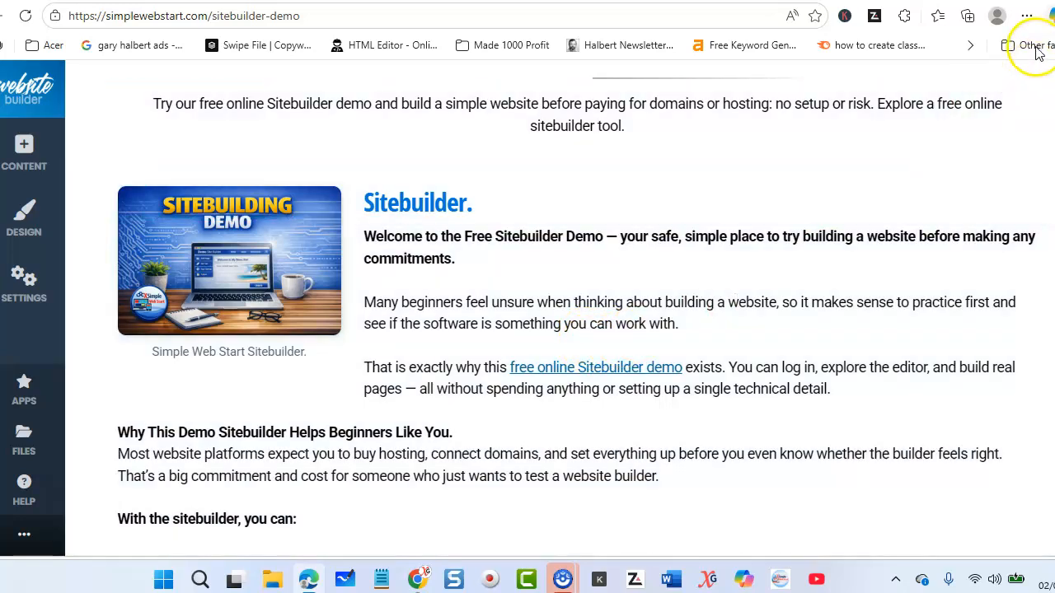
left_click(1049, 15)
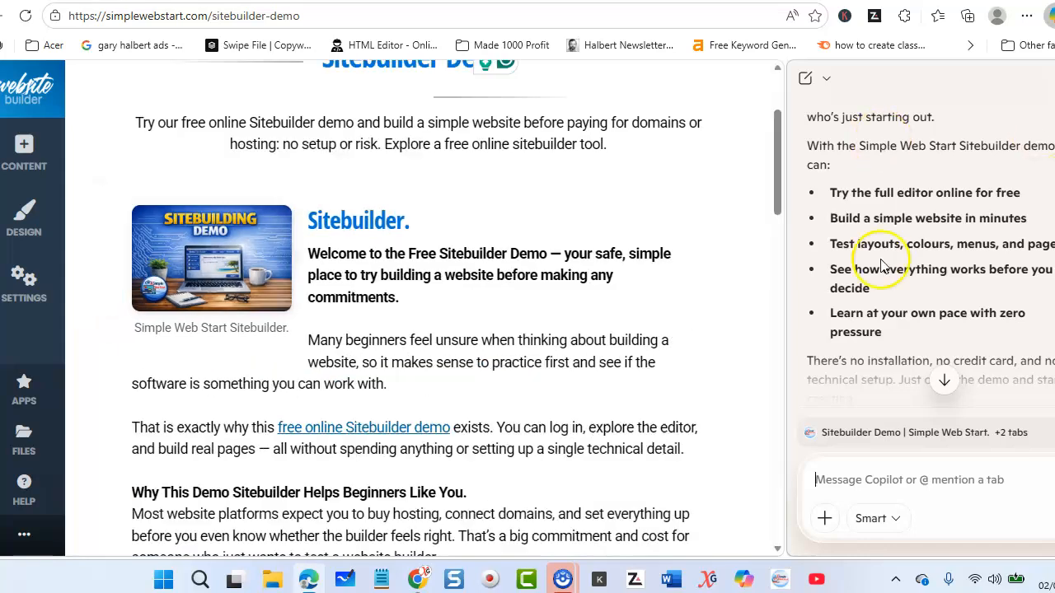
scroll(882, 276, "up", 5)
left_click(1049, 16)
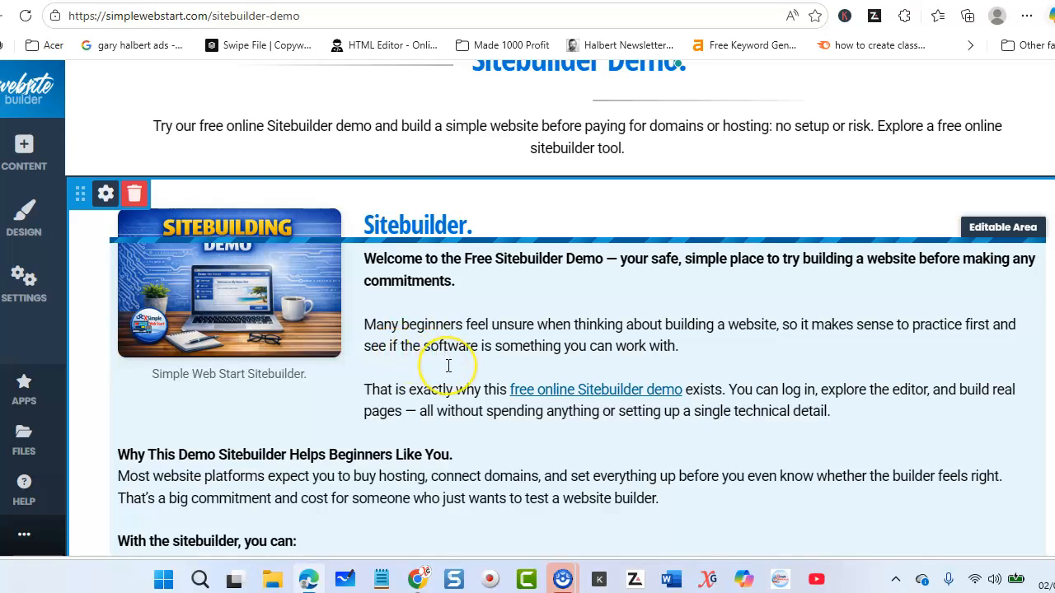
Step: Review the Sitebuilder section's text and bullet lists down to the Login Links box, and return to the page heading
scroll(447, 362, "down", 2)
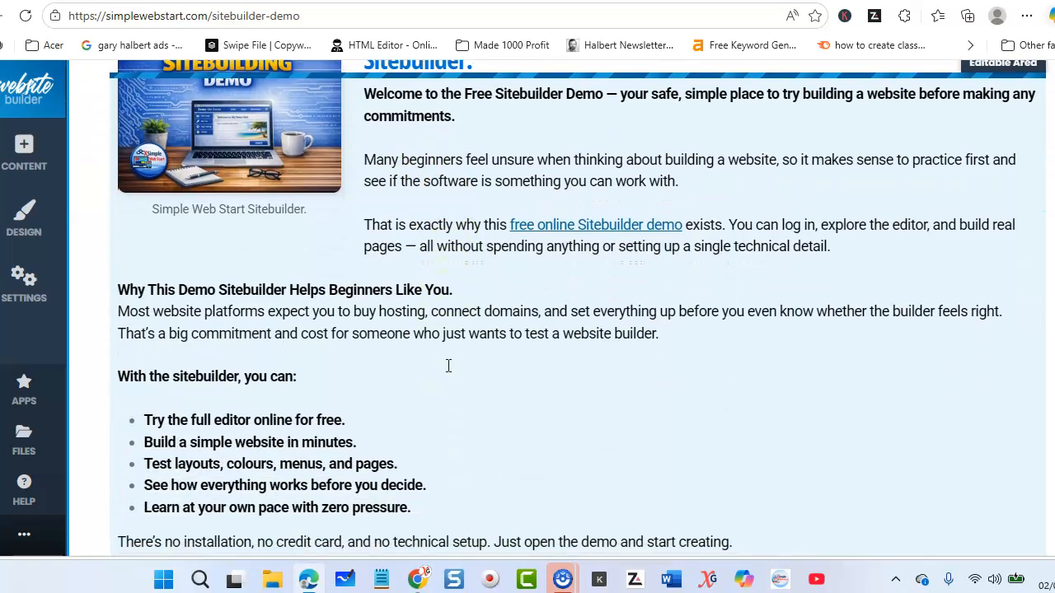
scroll(456, 350, "up", 1)
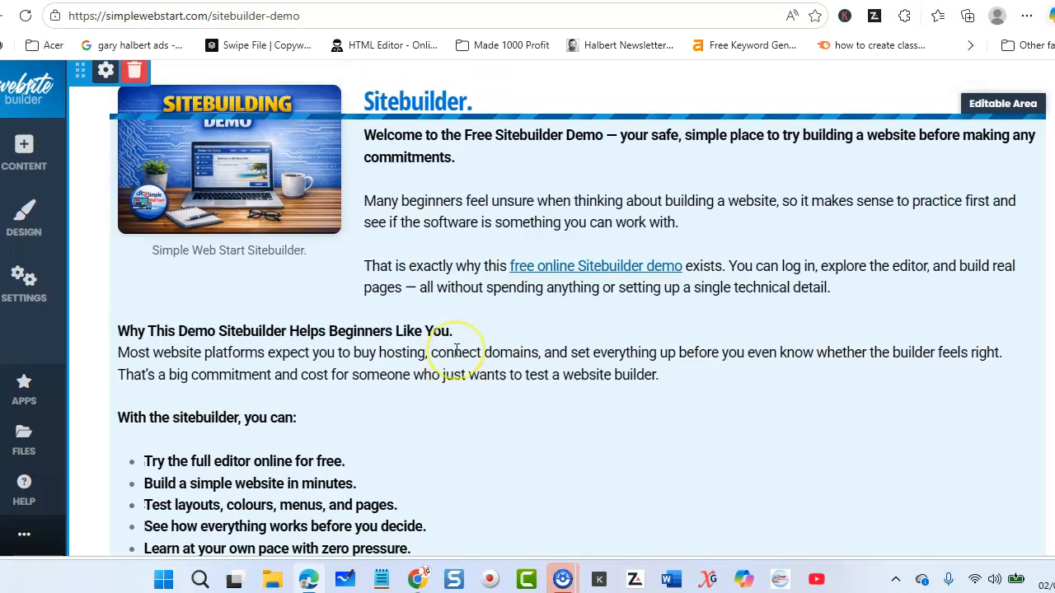
scroll(456, 350, "up", 2)
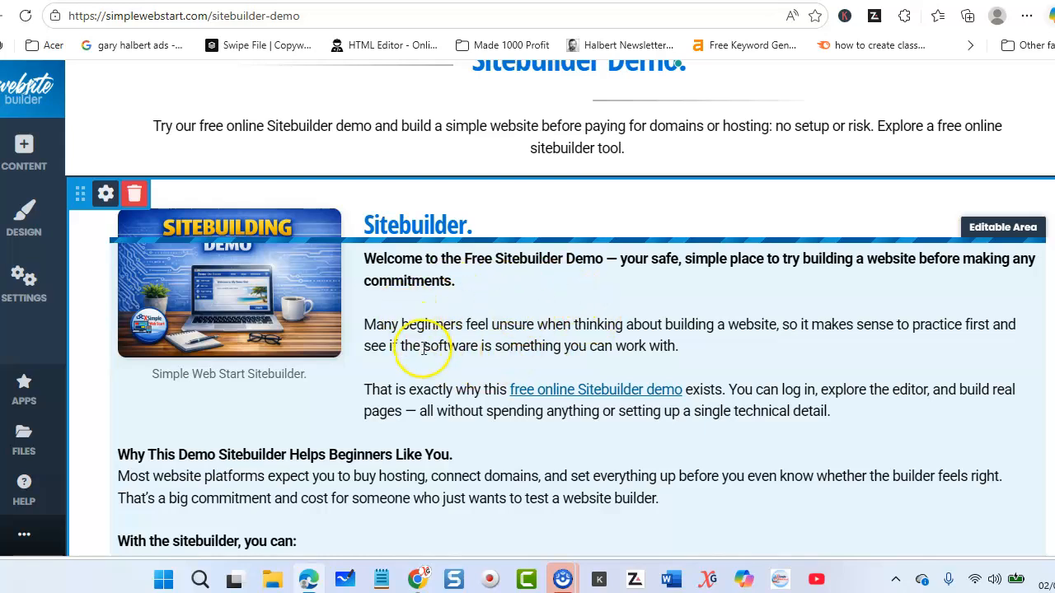
scroll(428, 360, "down", 4)
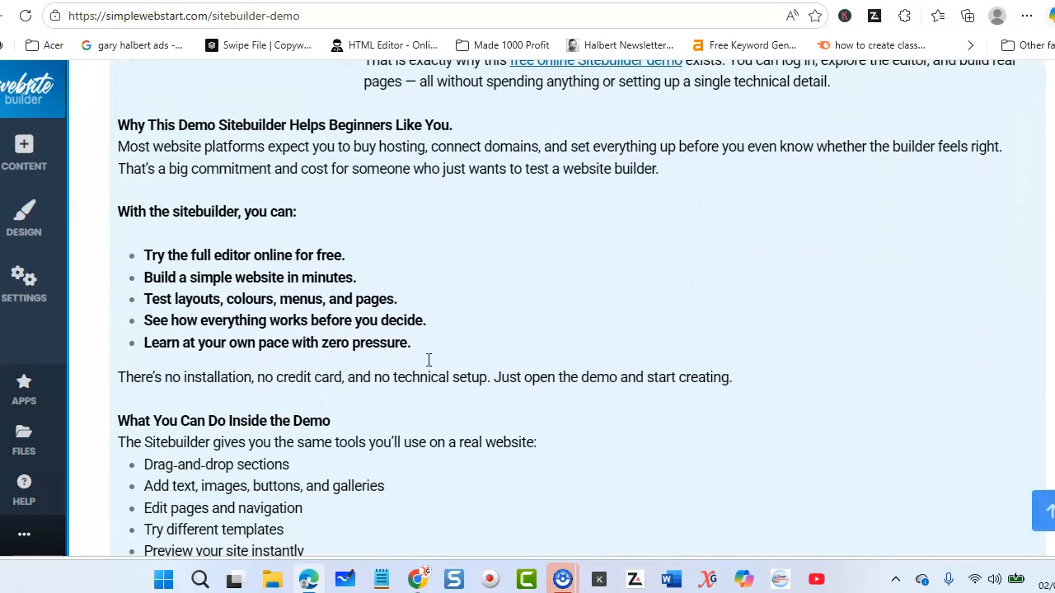
scroll(428, 359, "down", 2)
scroll(346, 285, "down", 2)
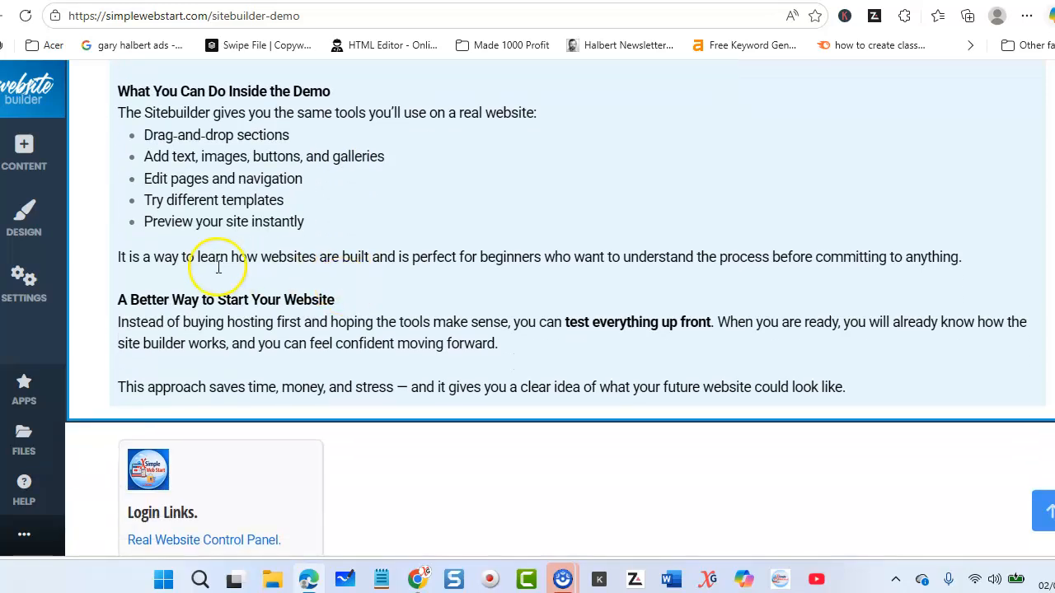
scroll(500, 289, "up", 5)
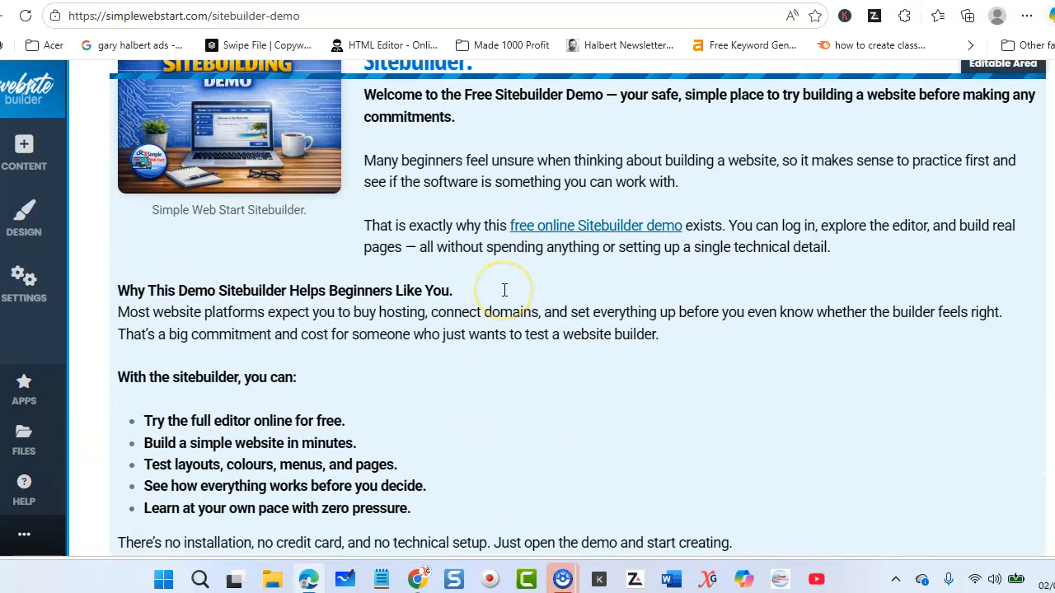
scroll(504, 290, "up", 4)
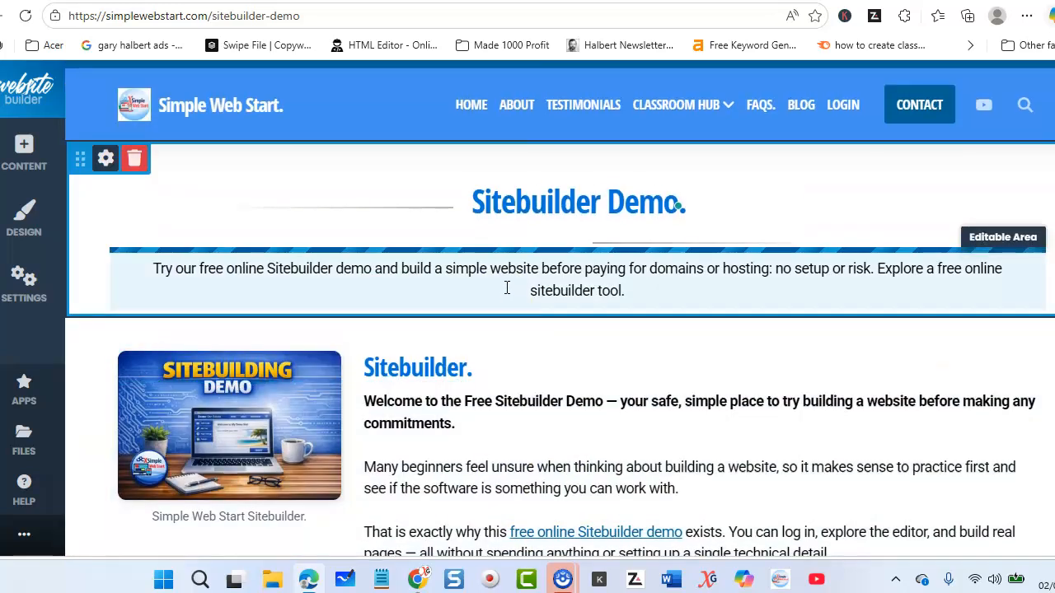
mouse_move(504, 321)
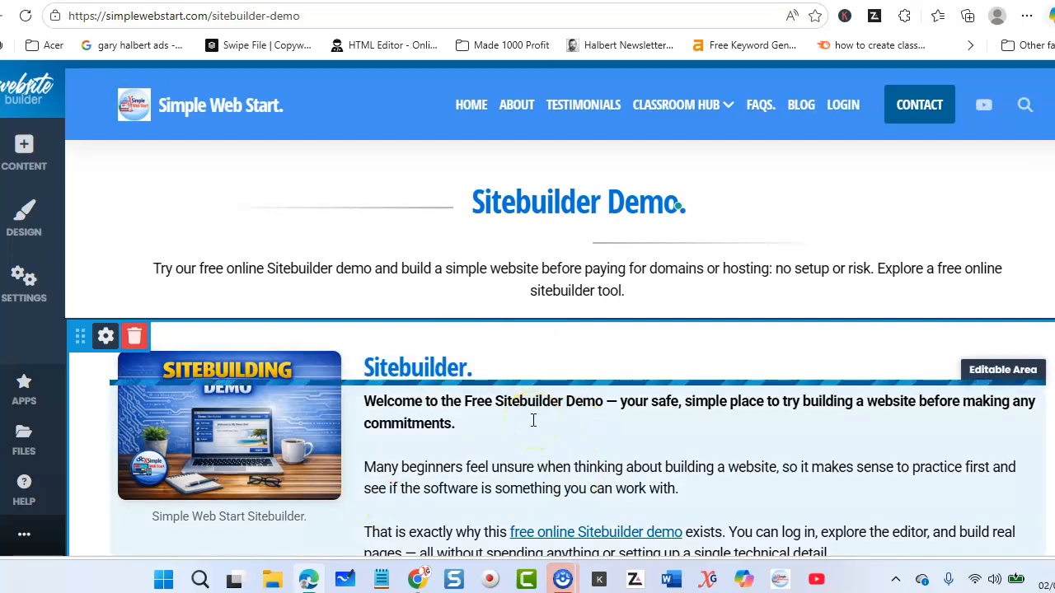
scroll(533, 421, "down", 1)
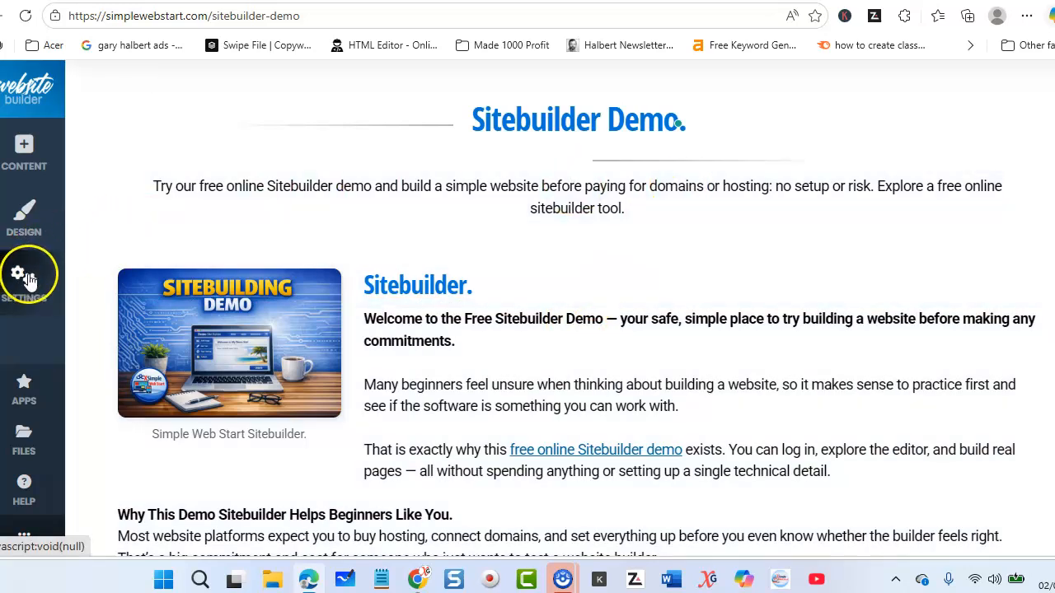
Step: Open the Sitebuilder Demo subpage's SEO & Meta Tags settings and examine the Google result preview with its title, URL and description
left_click(23, 278)
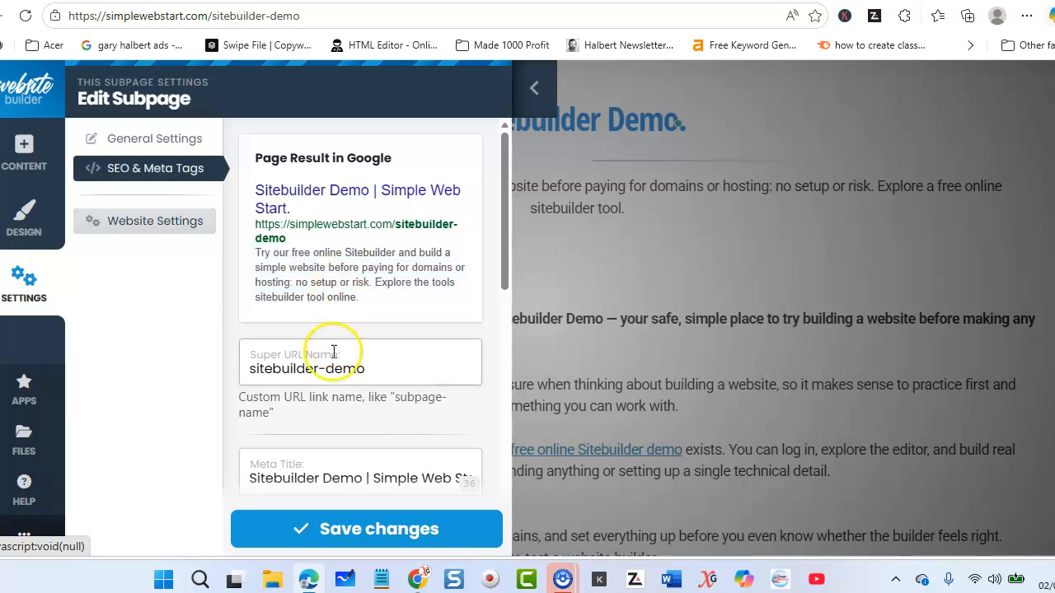
scroll(326, 358, "down", 1)
scroll(323, 362, "down", 5)
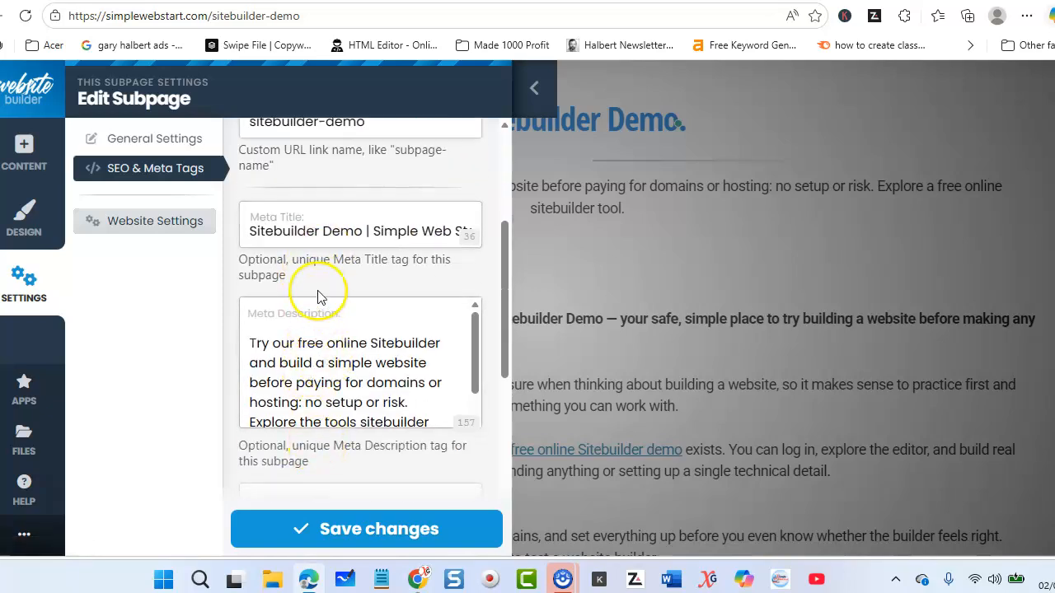
scroll(320, 298, "up", 6)
scroll(321, 302, "up", 1)
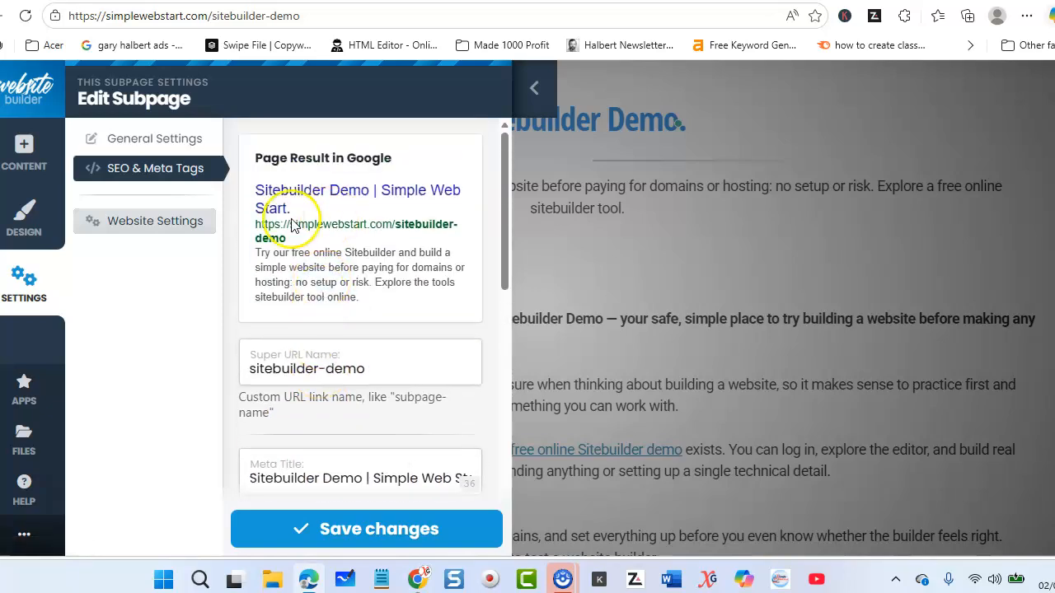
triple_click(311, 262)
left_click(312, 262)
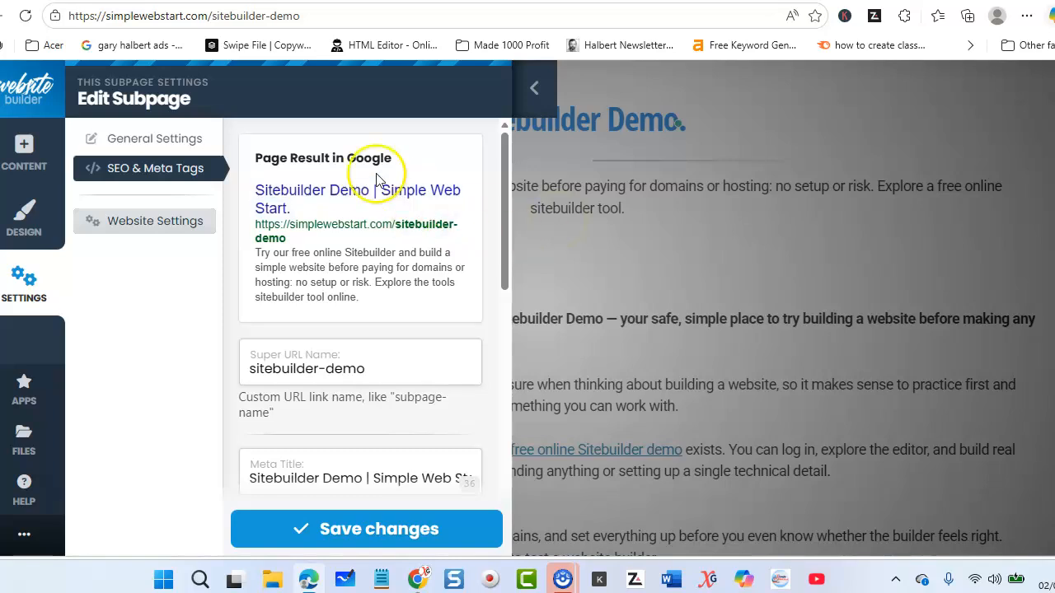
triple_click(387, 260)
left_click(392, 261)
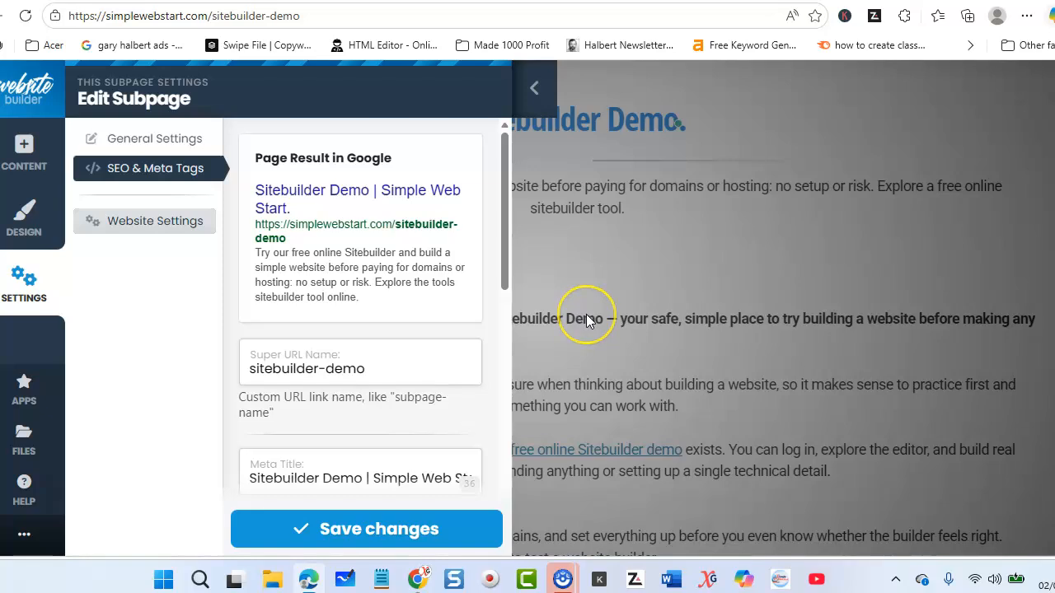
left_click(388, 334)
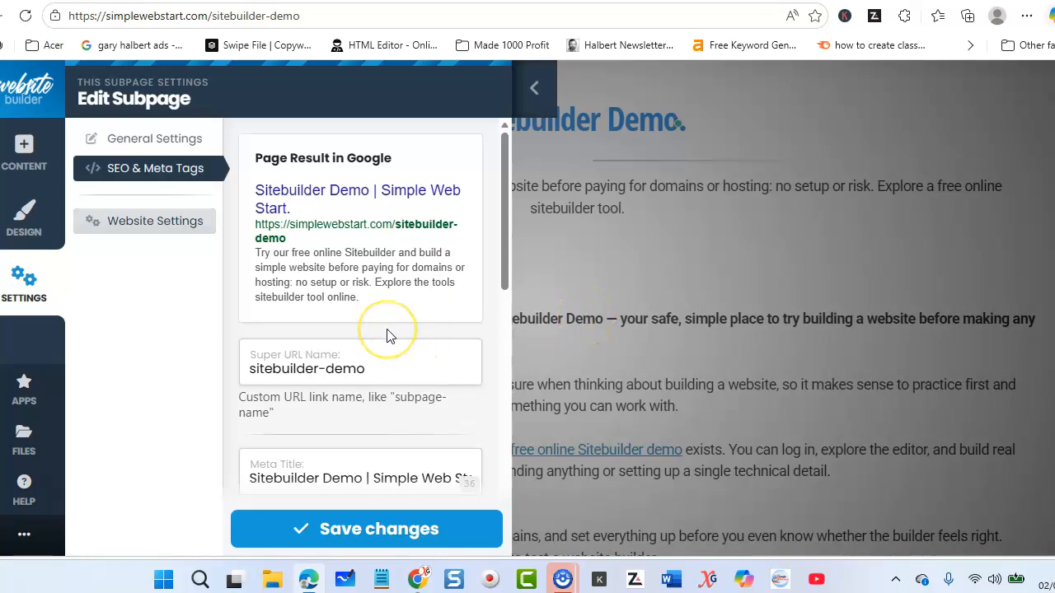
Step: Review the subpage's Super URL Name, Meta Title and Meta Description, close the settings, and return to the page heading and intro text
scroll(389, 333, "down", 2)
scroll(350, 369, "down", 1)
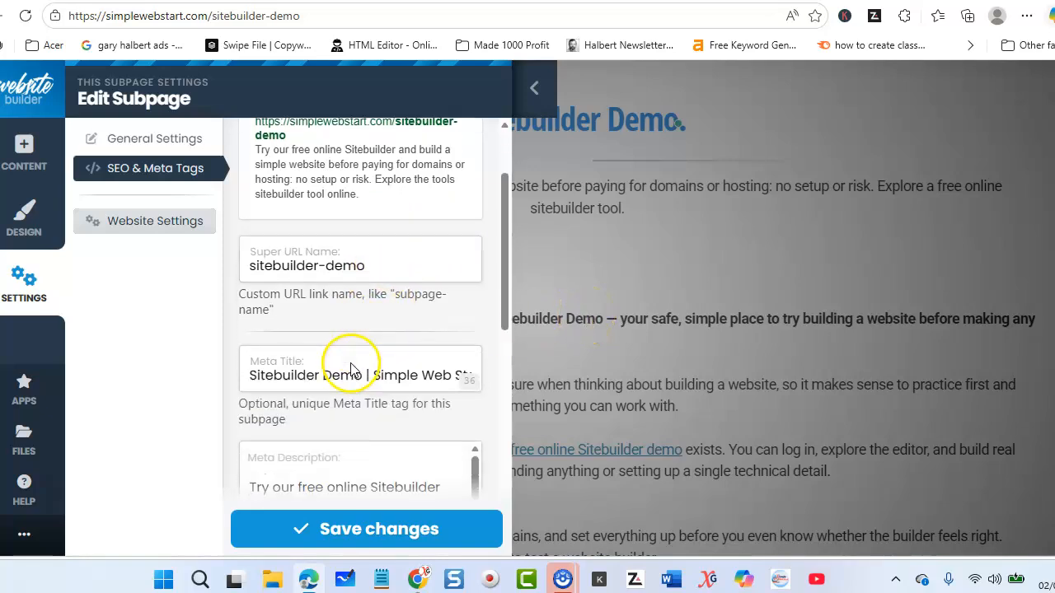
scroll(351, 368, "down", 1)
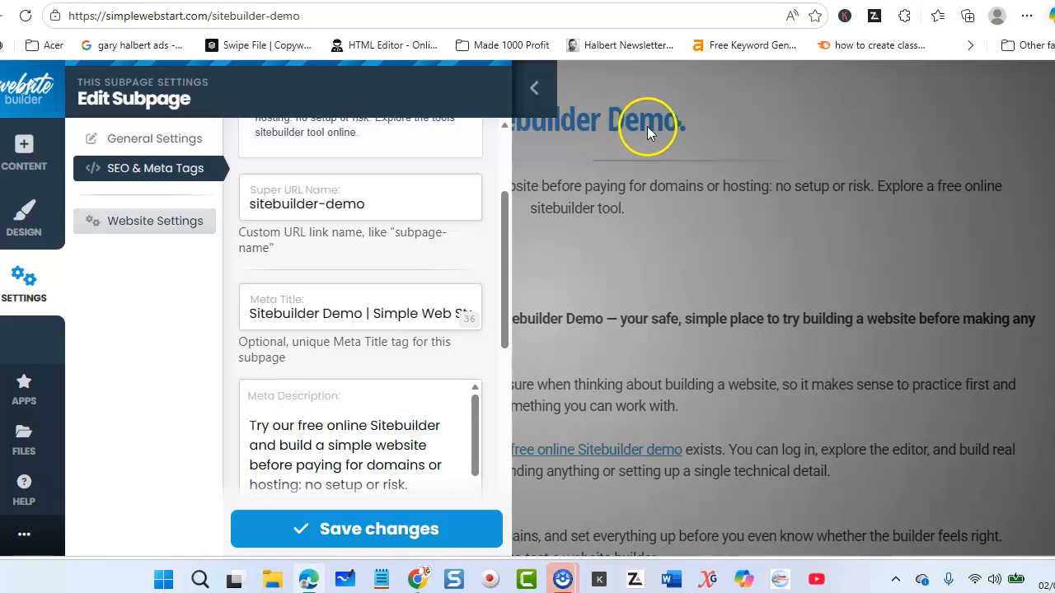
scroll(365, 252, "down", 2)
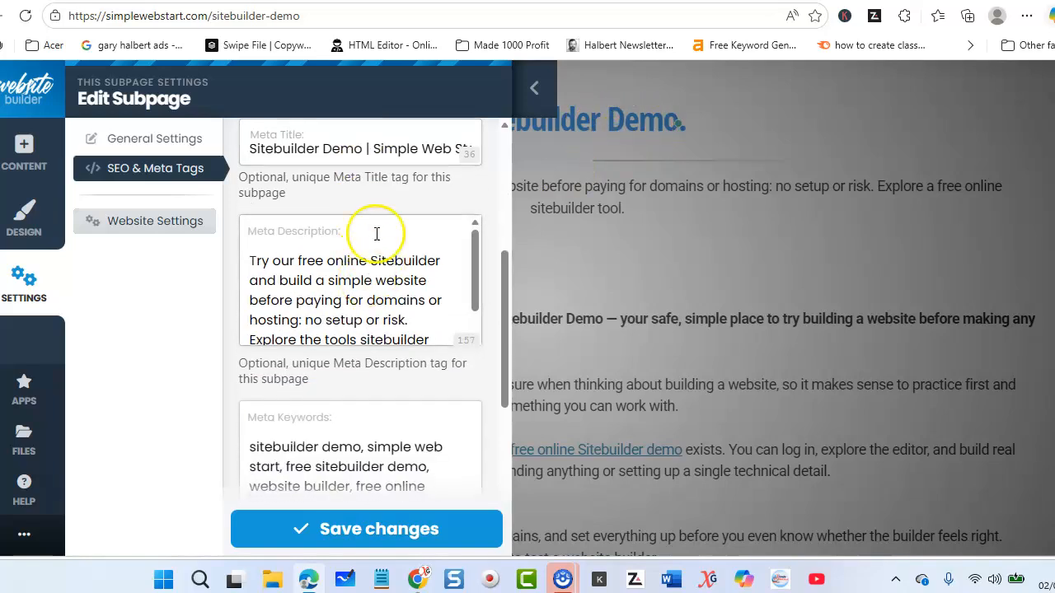
scroll(327, 286, "up", 4)
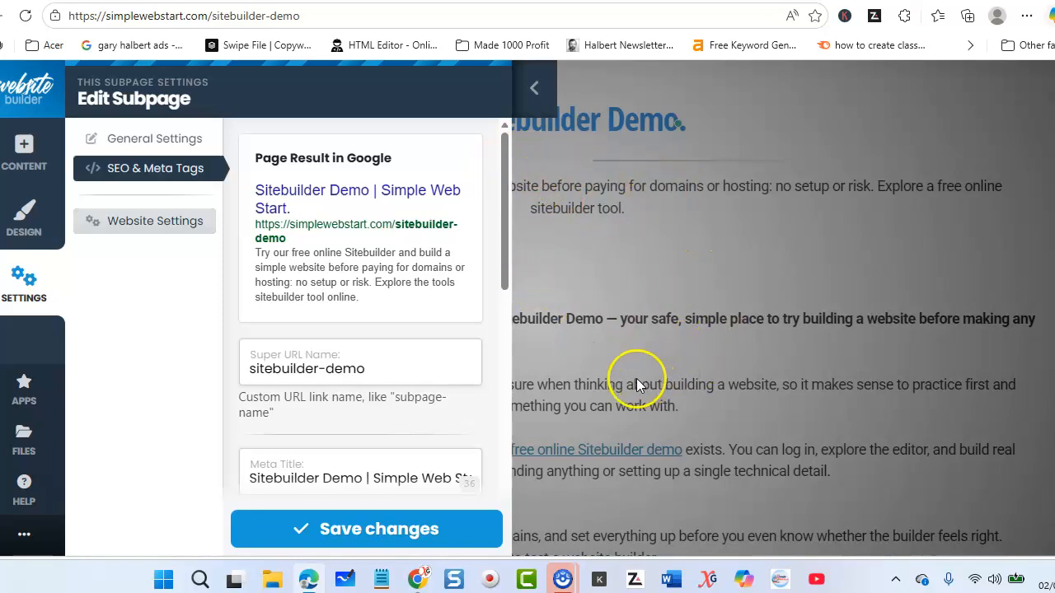
scroll(634, 381, "down", 1)
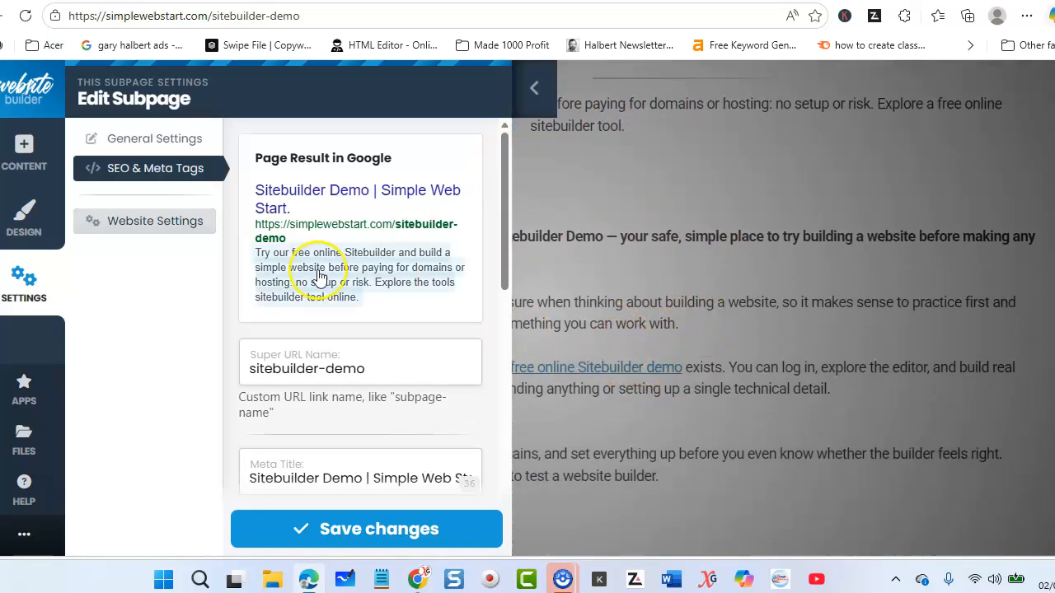
scroll(343, 381, "down", 2)
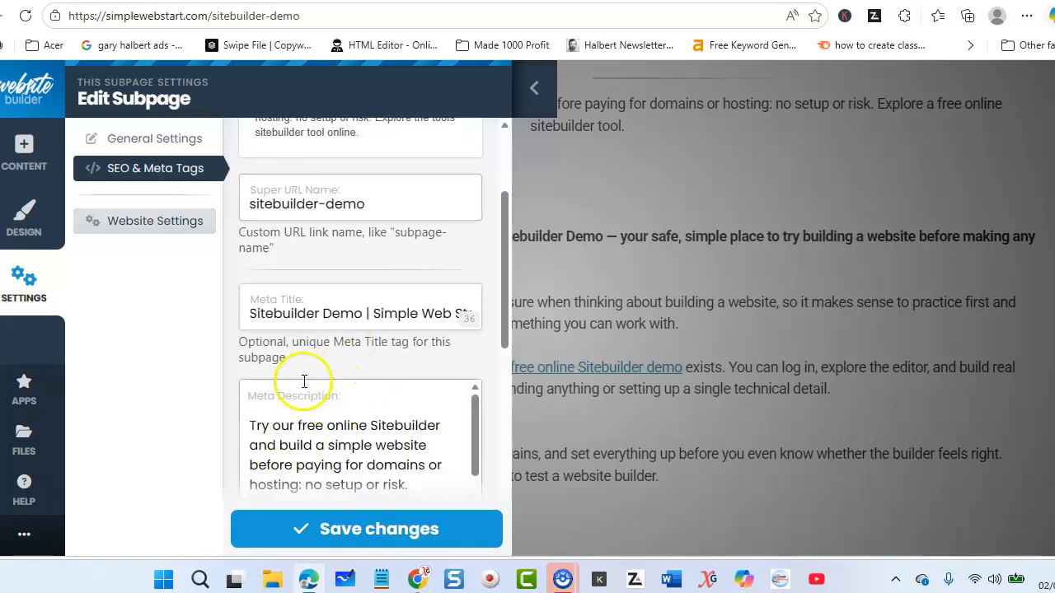
scroll(297, 405, "down", 1)
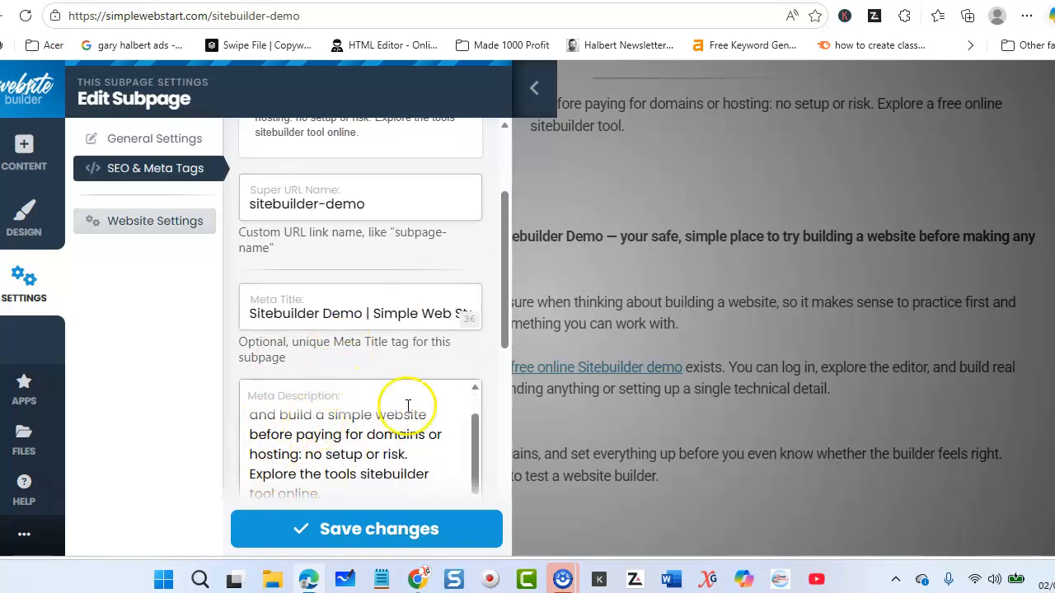
scroll(330, 414, "up", 1)
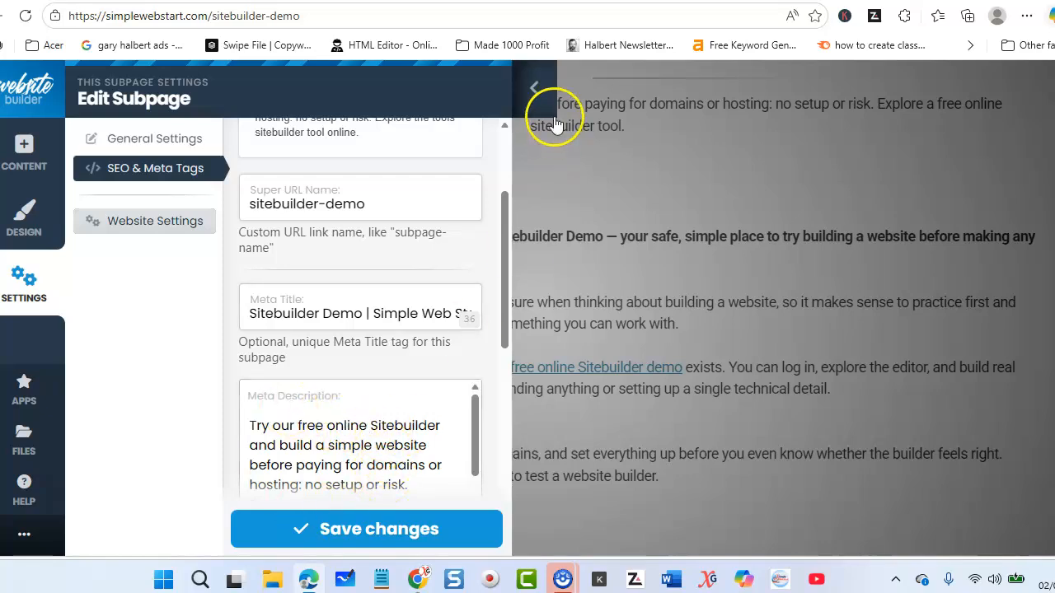
left_click(536, 91)
left_click(536, 92)
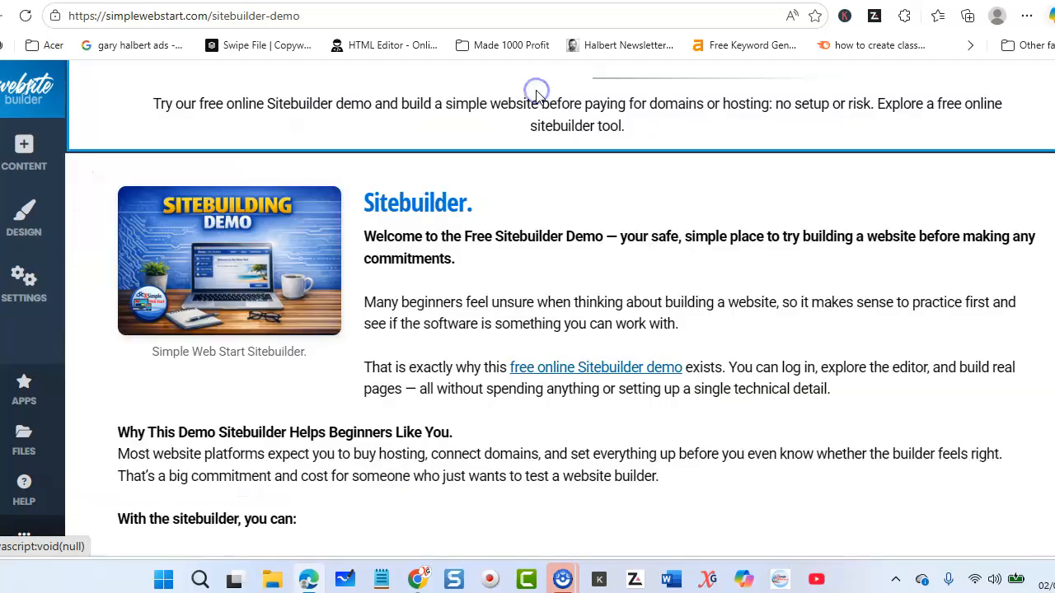
scroll(523, 275, "up", 2)
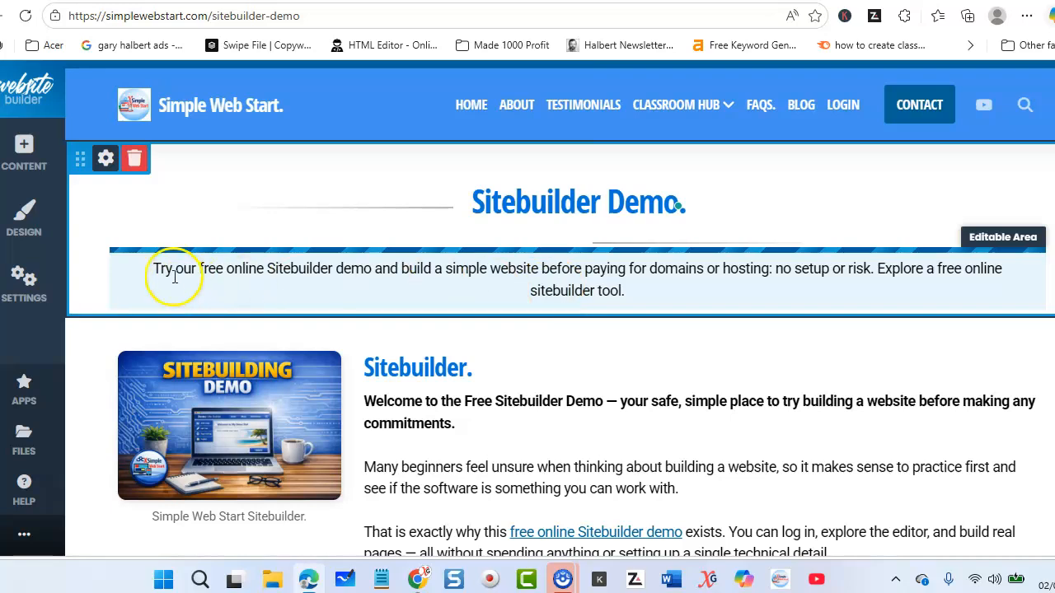
Step: Reopen the subpage's SEO & Meta Tags settings, check the Meta Description and Meta Keywords, and save the settings
left_click(33, 272)
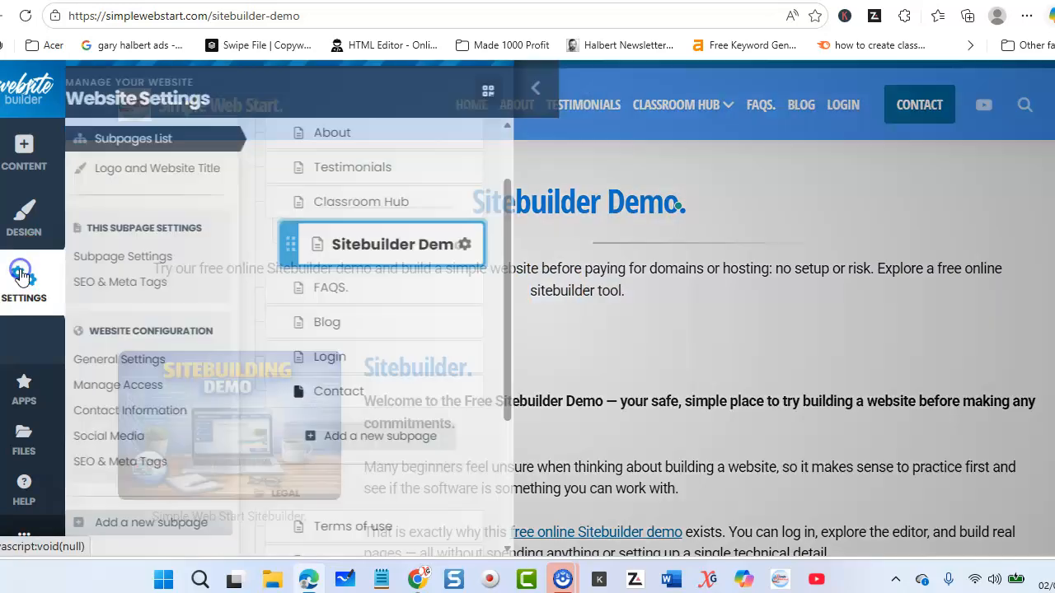
left_click(106, 282)
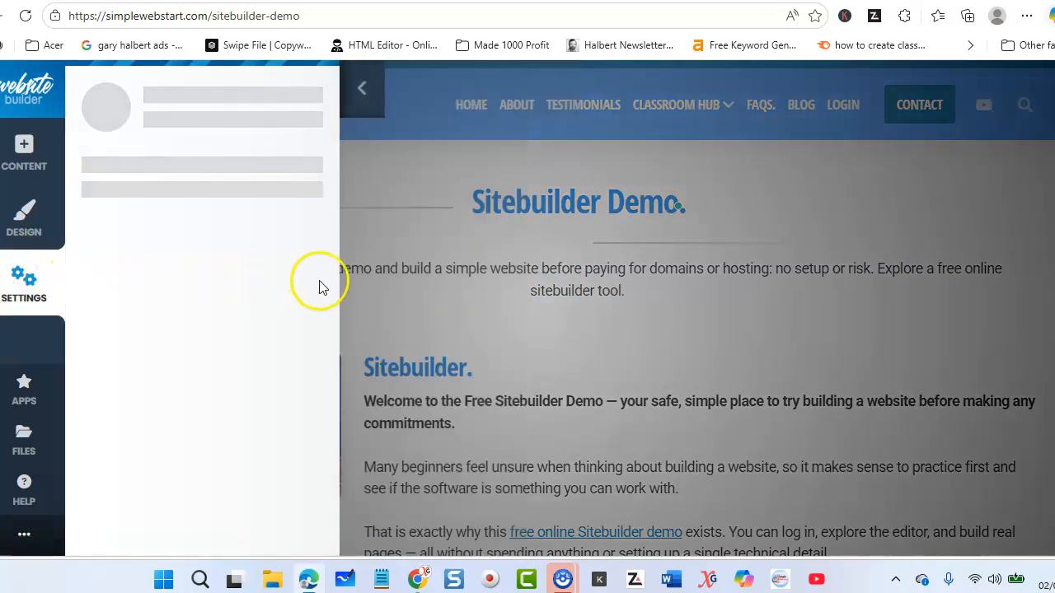
scroll(329, 318, "down", 3)
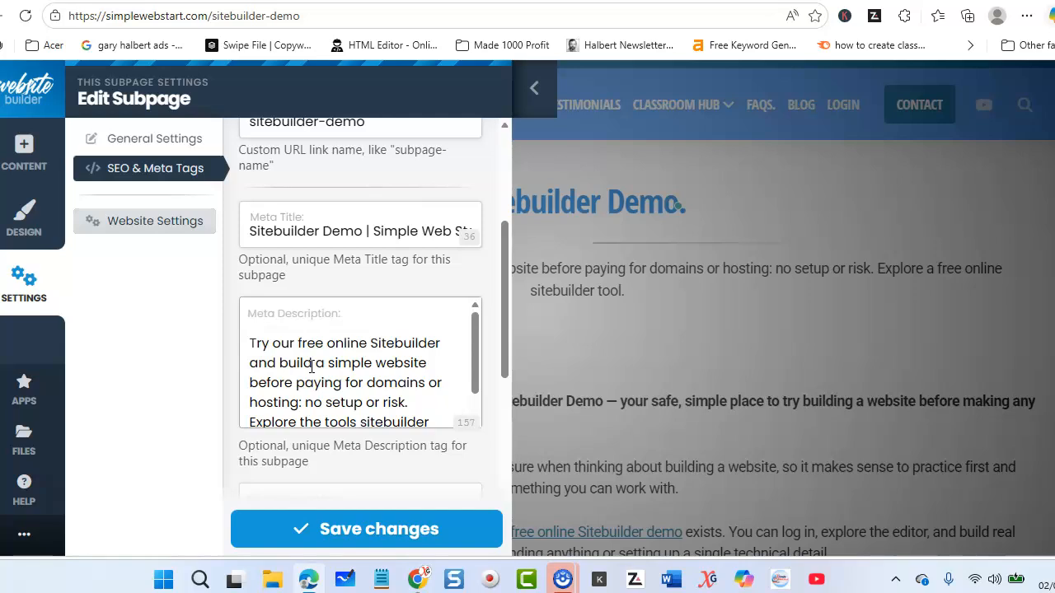
scroll(313, 354, "down", 4)
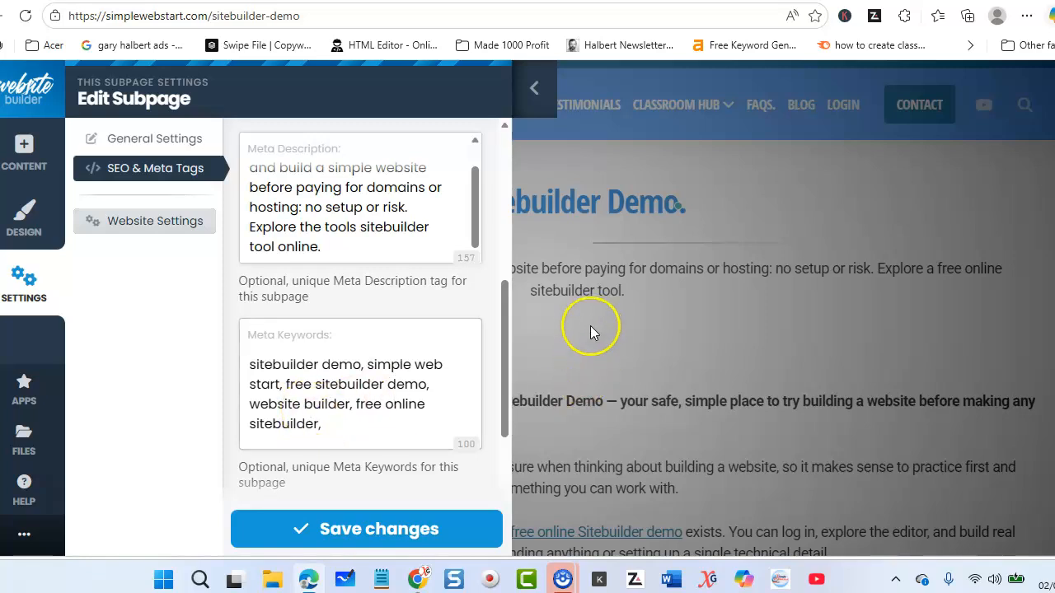
scroll(591, 384, "down", 3)
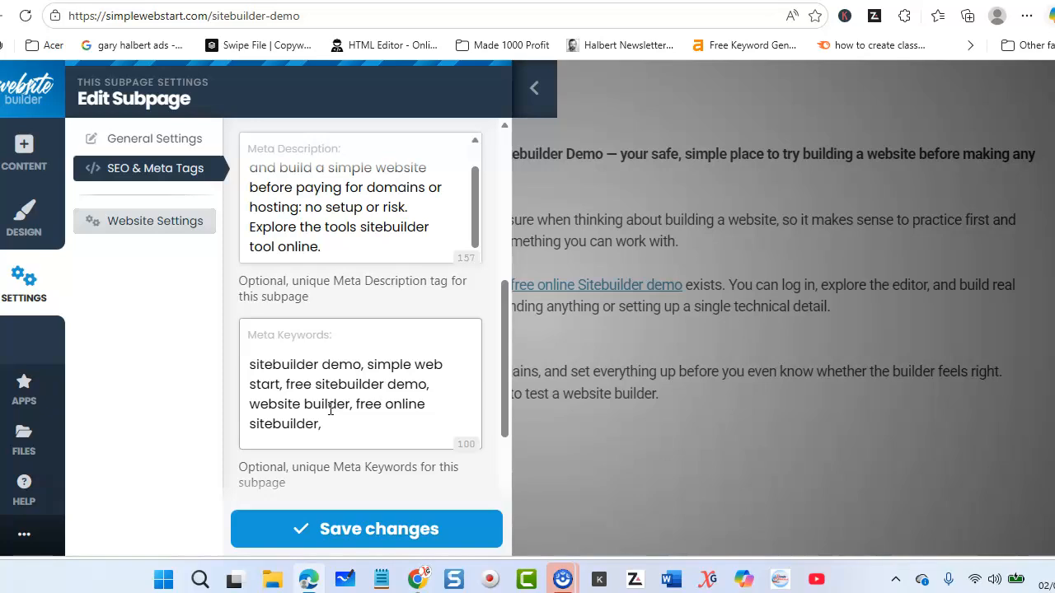
left_click(352, 408)
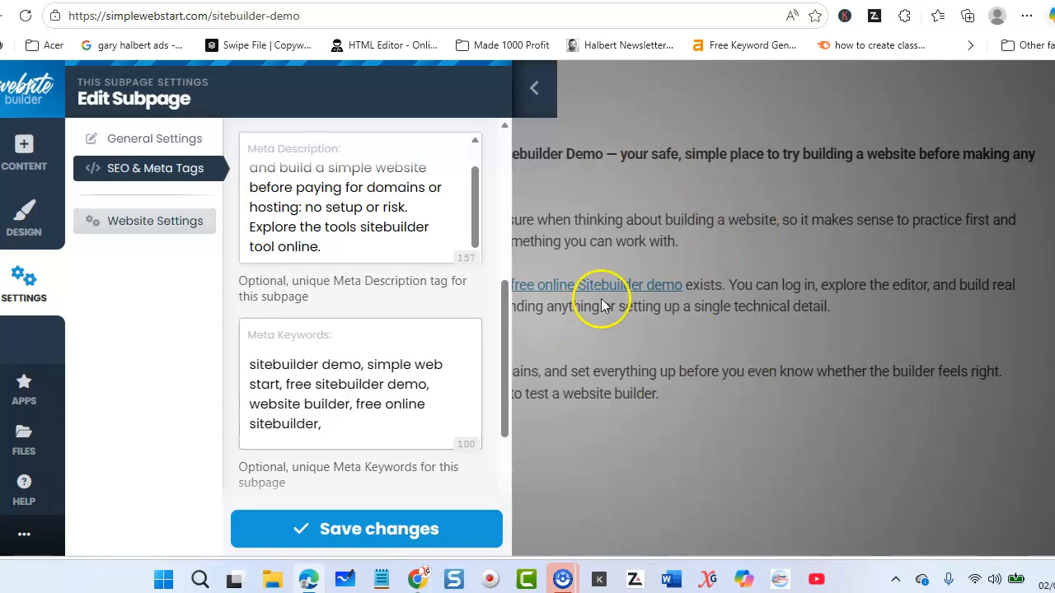
left_click(350, 530)
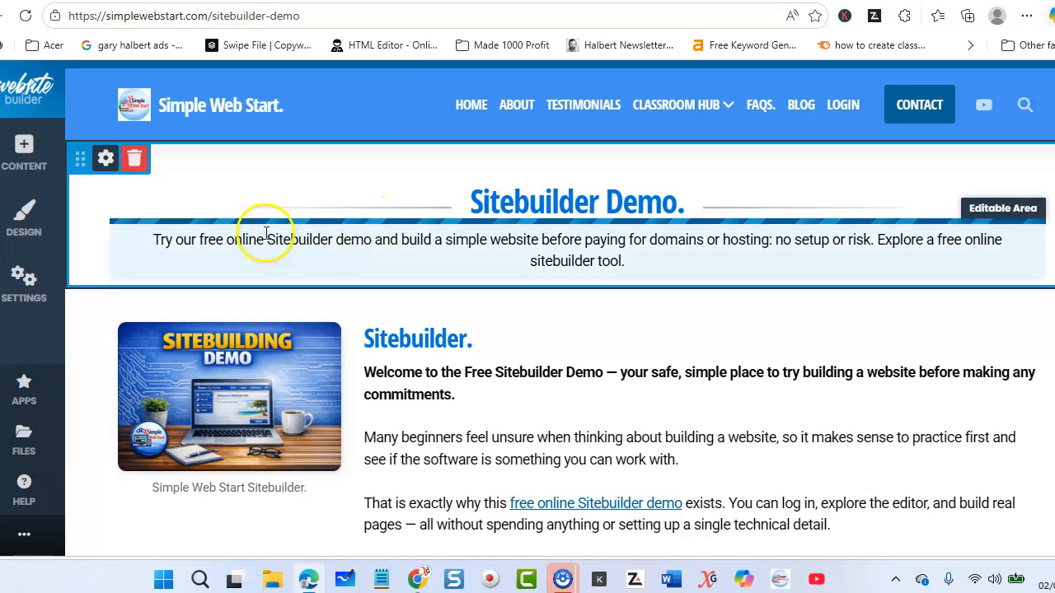
Step: Review the Sitebuilder section's text and bullet lists down to its closing paragraph, and return to the free online Sitebuilder demo link
scroll(700, 247, "down", 2)
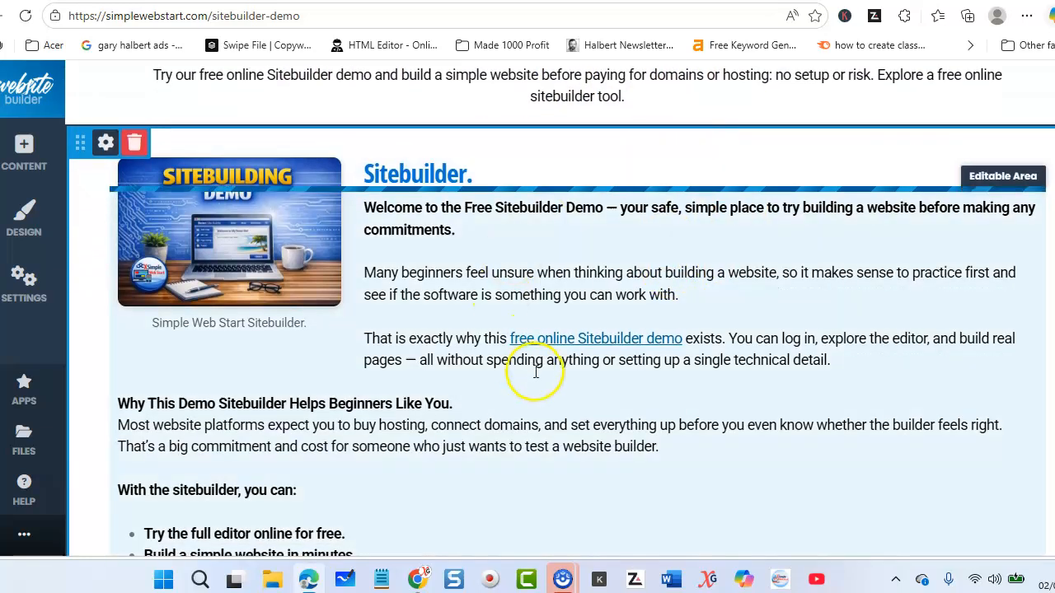
scroll(643, 337, "down", 2)
scroll(535, 481, "down", 3)
scroll(536, 478, "up", 3)
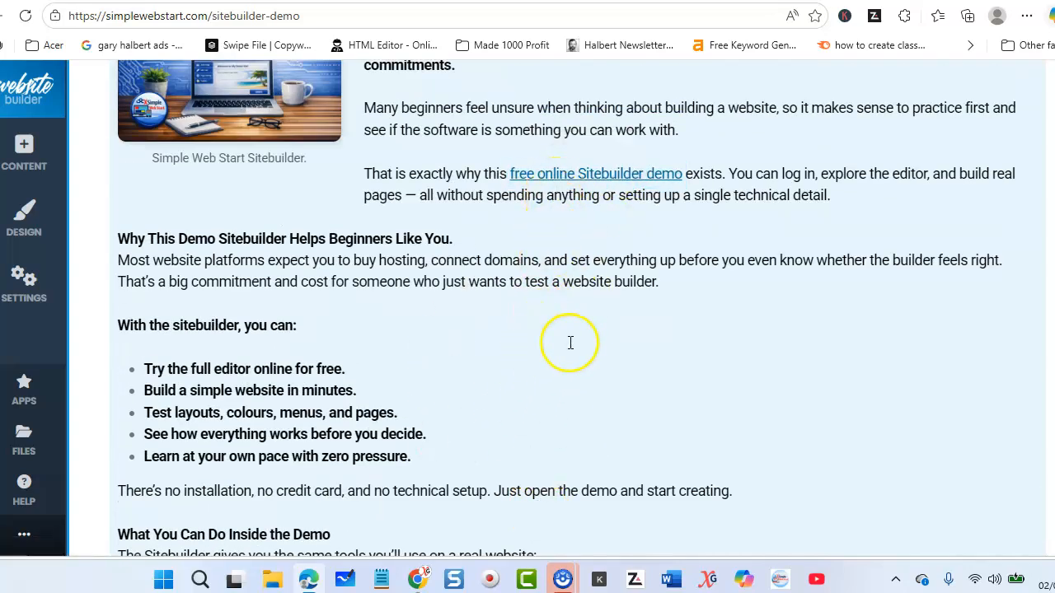
scroll(570, 339, "down", 2)
scroll(687, 365, "down", 2)
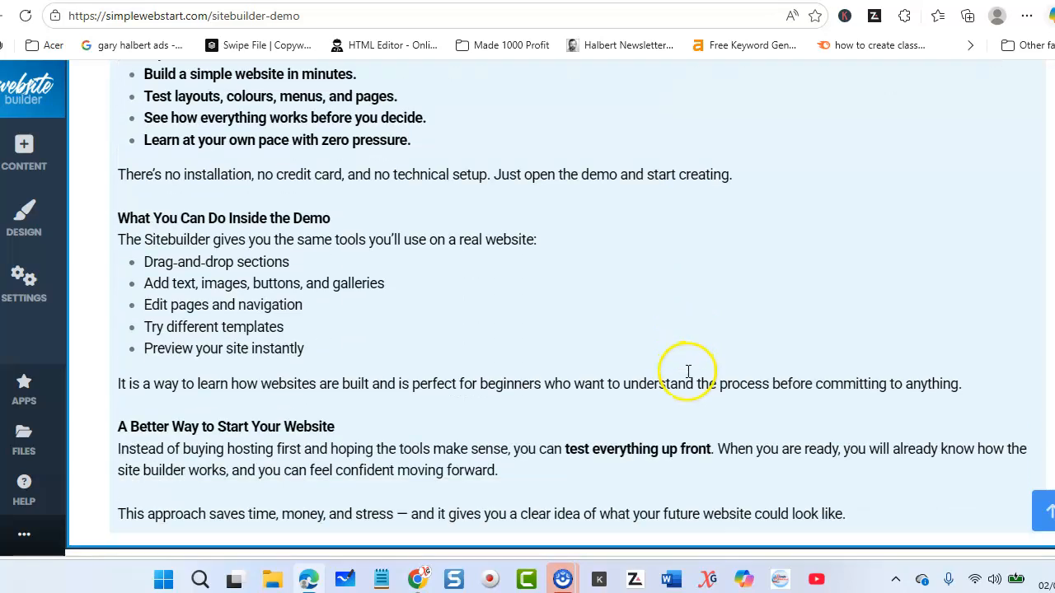
scroll(547, 371, "up", 4)
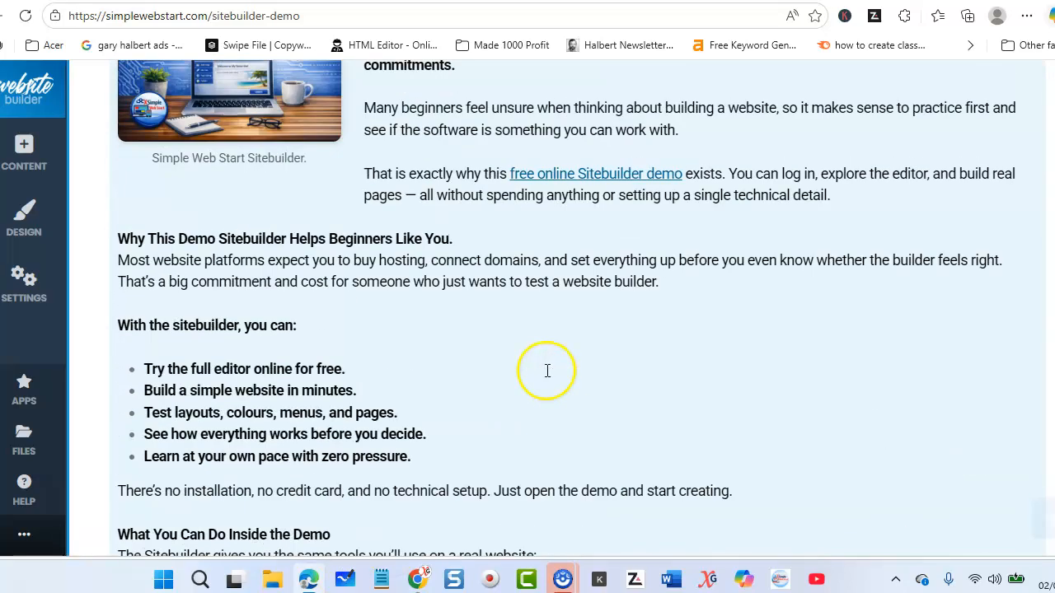
scroll(547, 372, "up", 1)
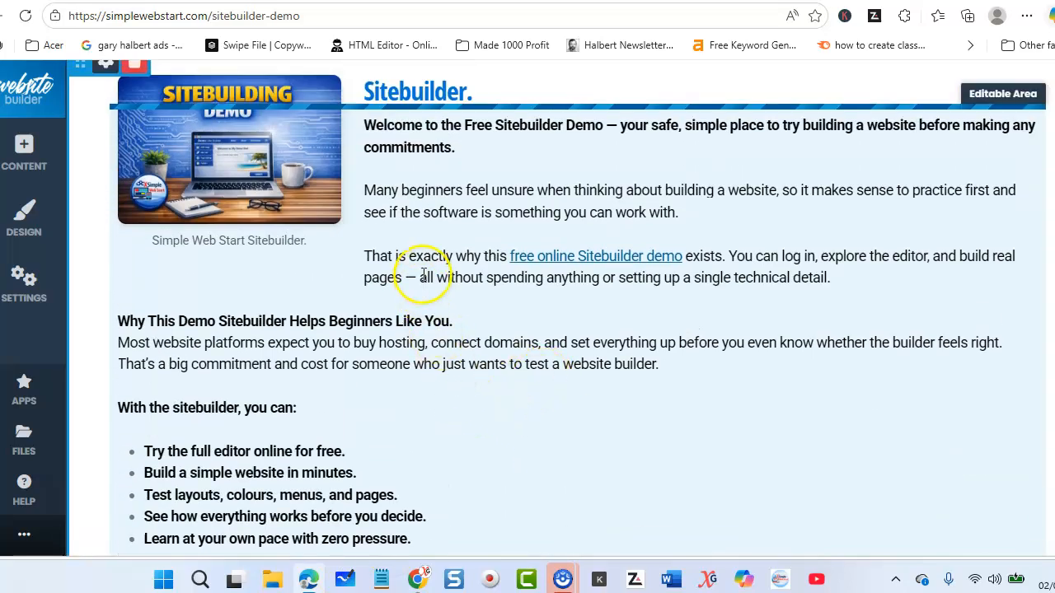
Step: Open the free online Sitebuilder demo link's settings, examine the URL address and subpage link options, and leave without saving
left_click(571, 263)
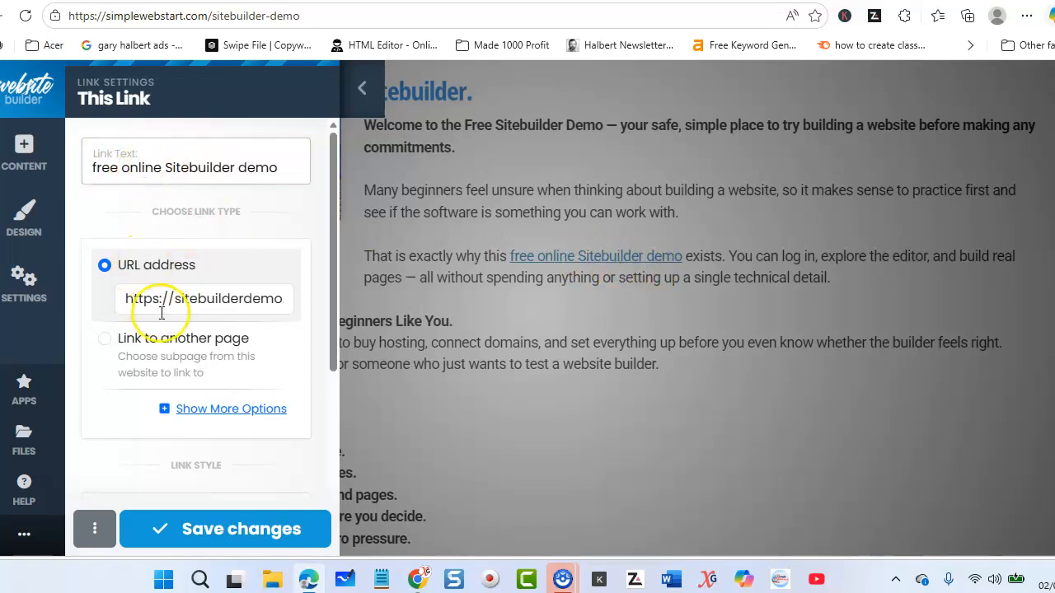
left_click(198, 299)
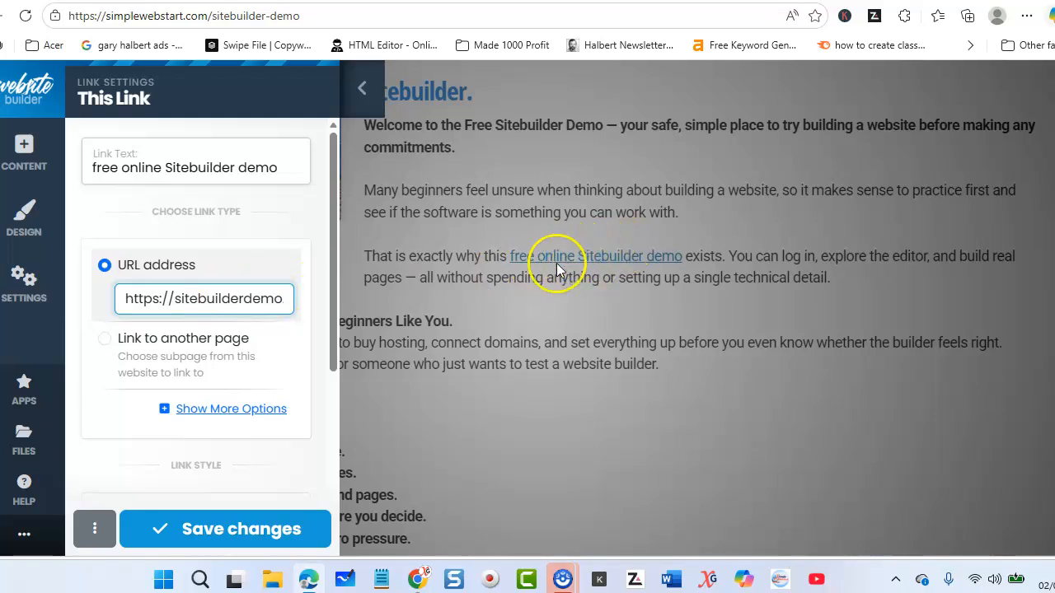
left_click(105, 341)
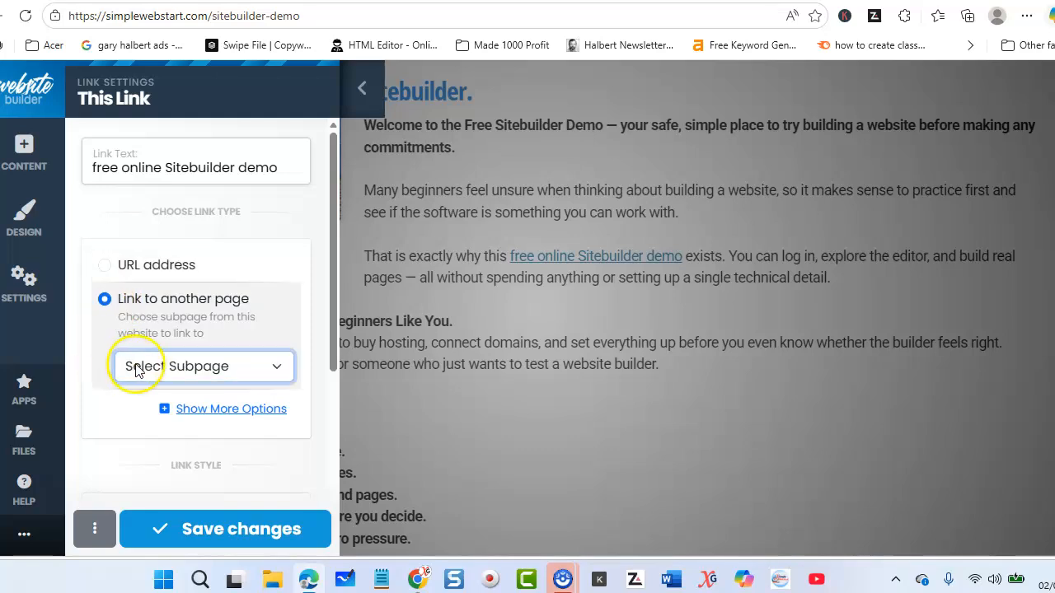
left_click(178, 369)
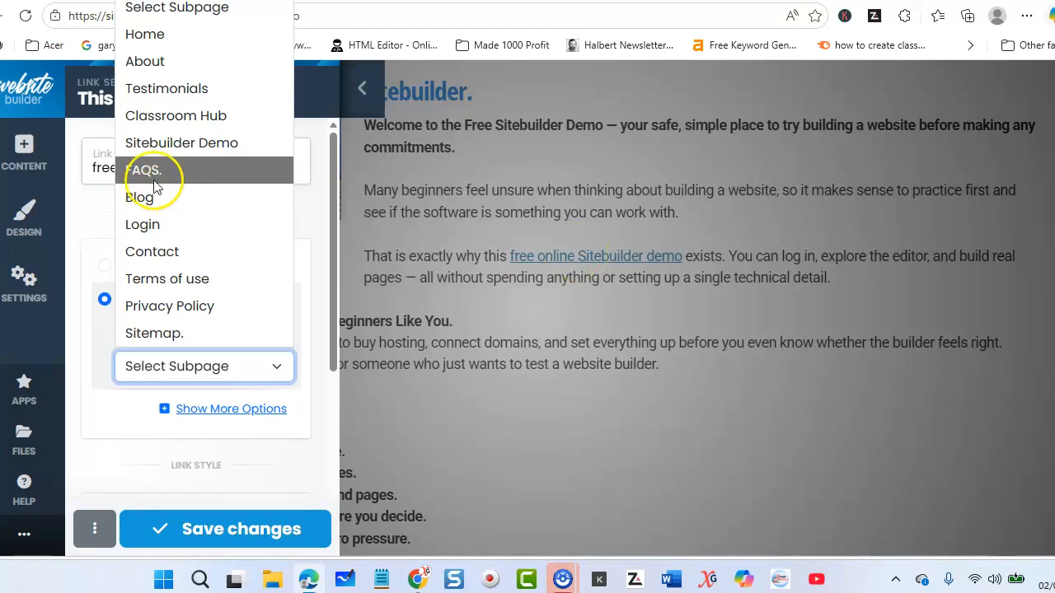
left_click(360, 89)
left_click(362, 87)
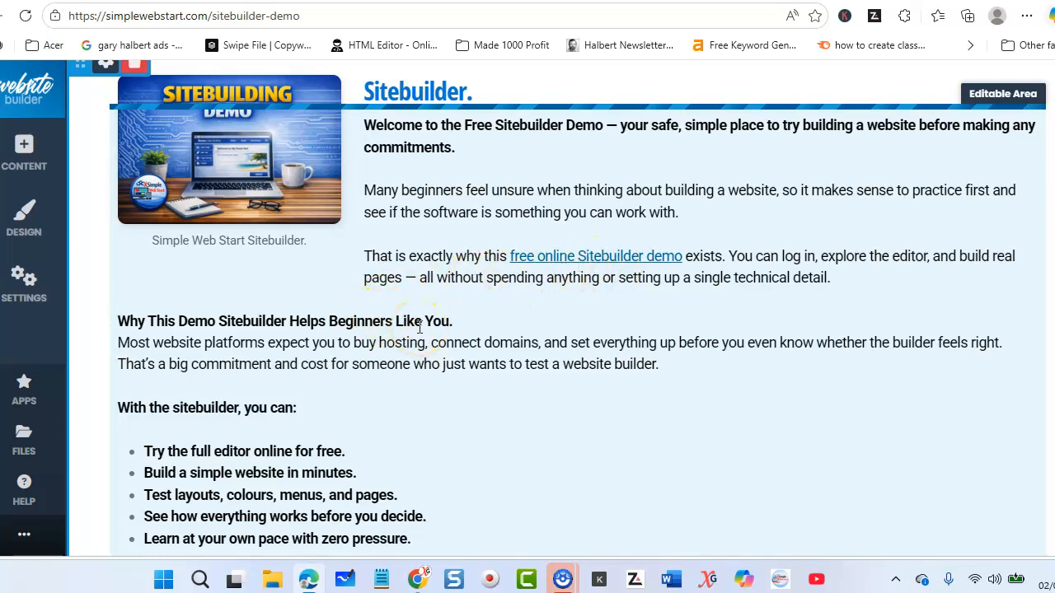
Step: Look at the Login Links HTML code module below the Sitebuilder section
scroll(420, 328, "down", 10)
scroll(421, 336, "up", 2)
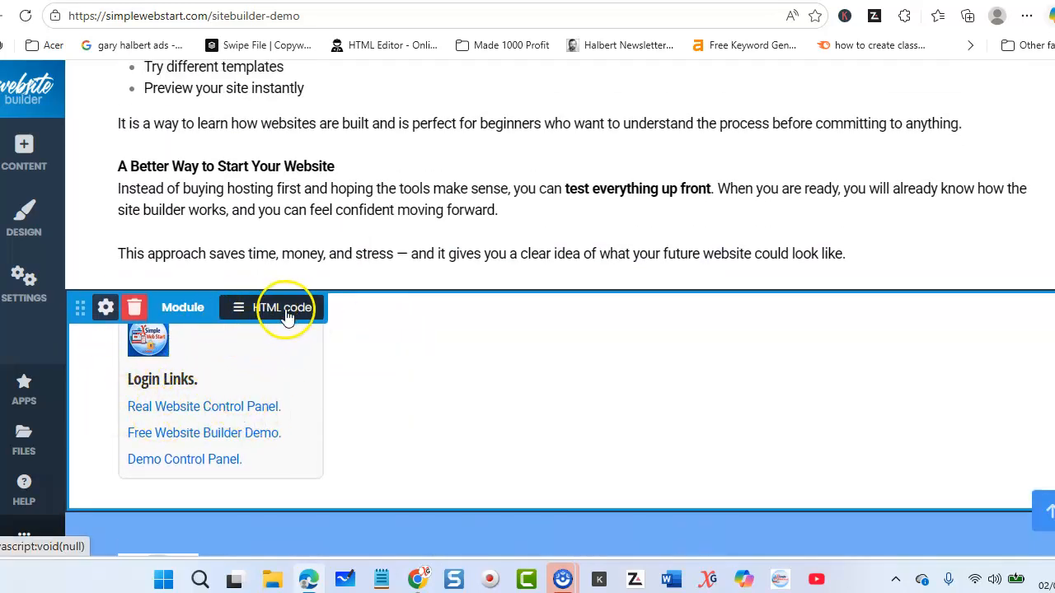
scroll(364, 342, "down", 2)
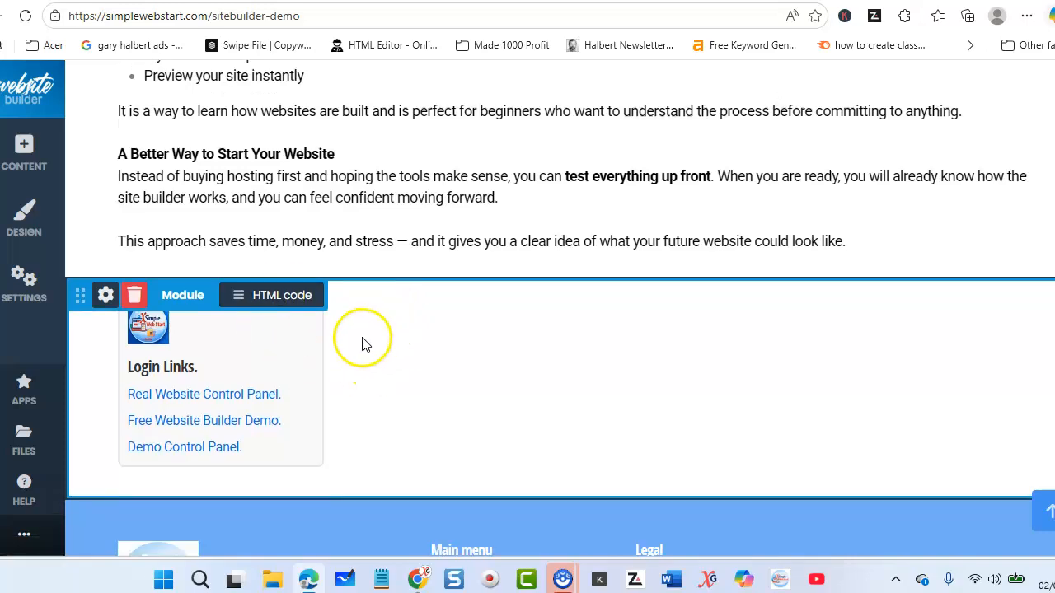
Step: Look over the Sitebuilder Demo subpage from the login links back up to its main heading
scroll(362, 337, "up", 14)
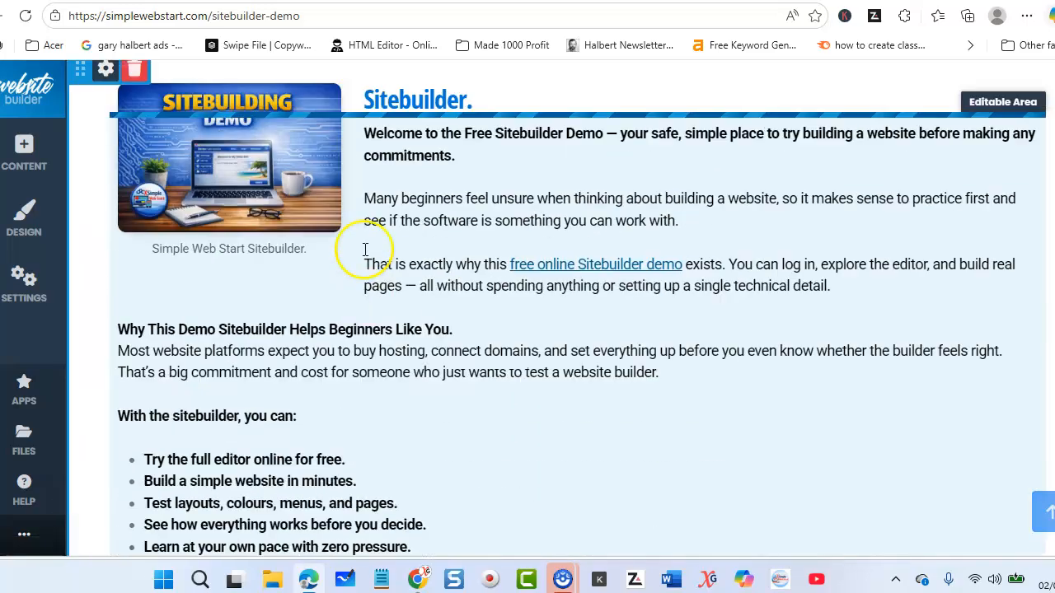
scroll(363, 234, "up", 1)
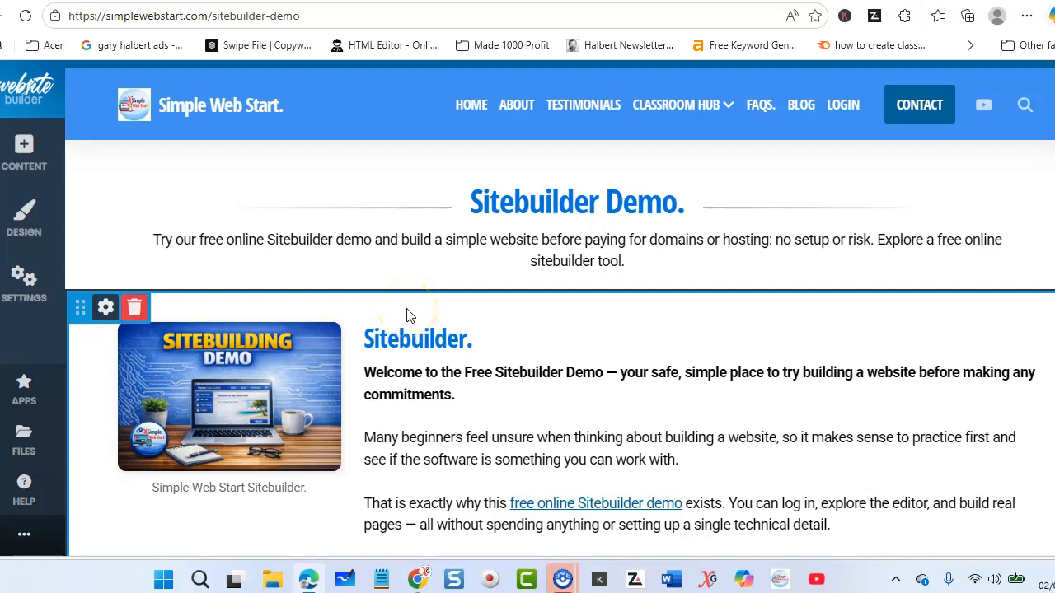
Step: Switch to Chrome and review the Google results for "how to add a page to my website", including the DEV Community result and related questions
left_click(310, 580)
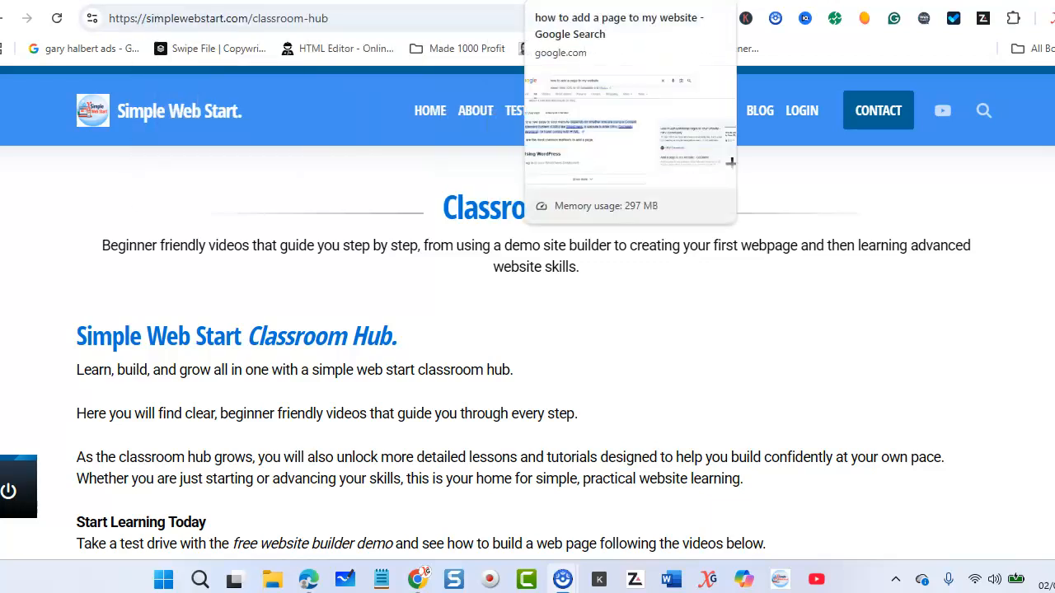
left_click(577, 1)
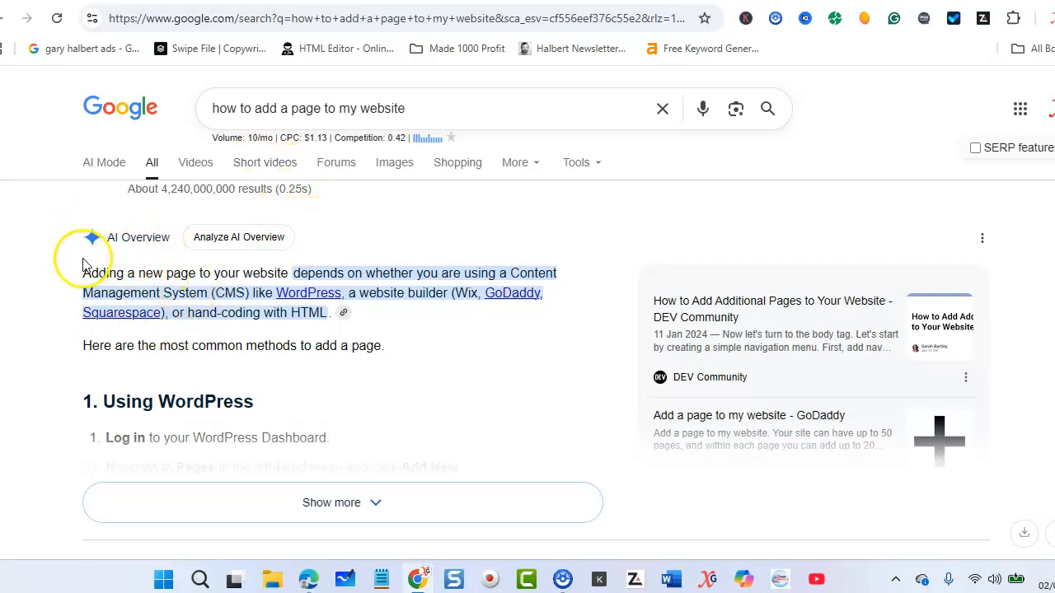
scroll(211, 336, "down", 4)
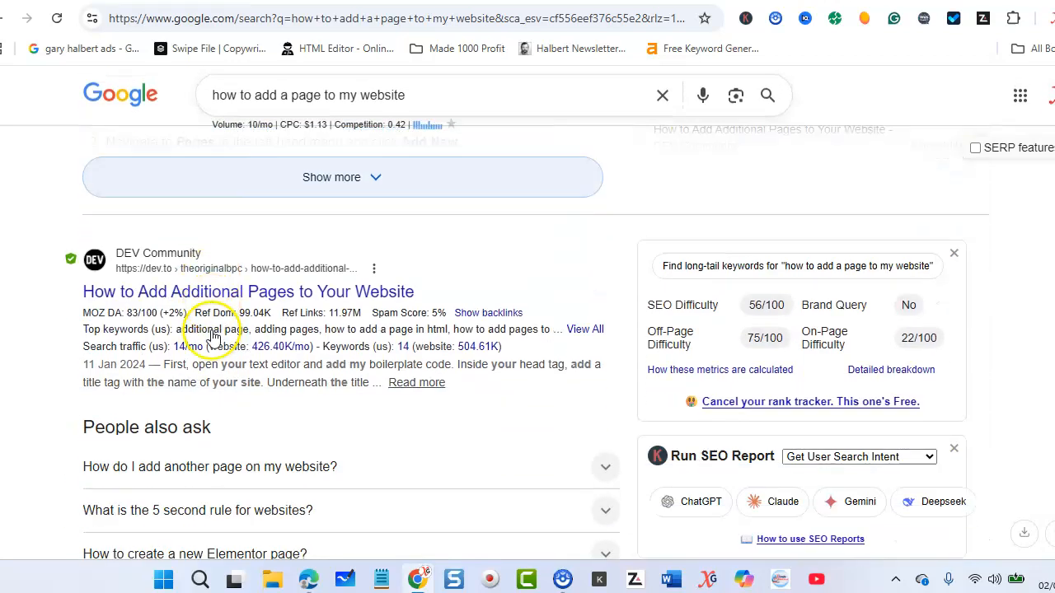
scroll(211, 336, "down", 1)
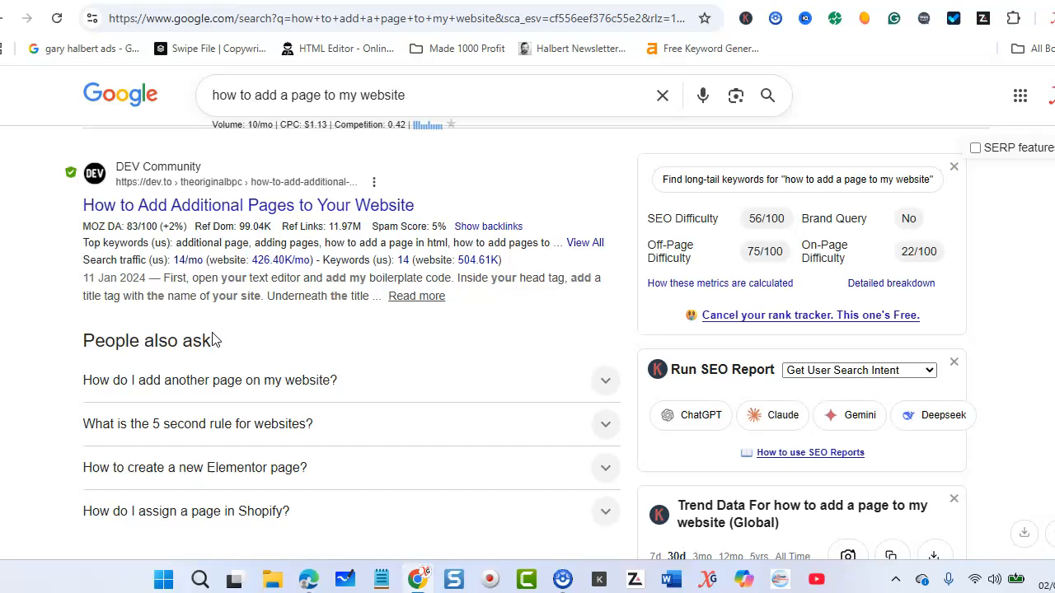
scroll(321, 339, "up", 3)
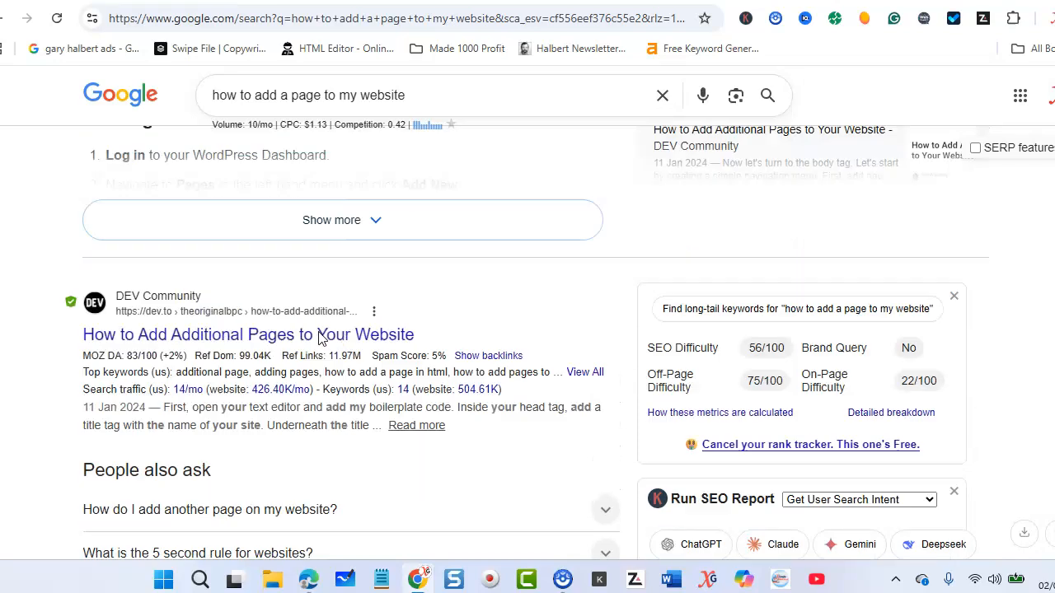
Step: Examine the first Google results for "sitebuilder", and look at the search for "sitebuilder demo"
left_click(232, 20)
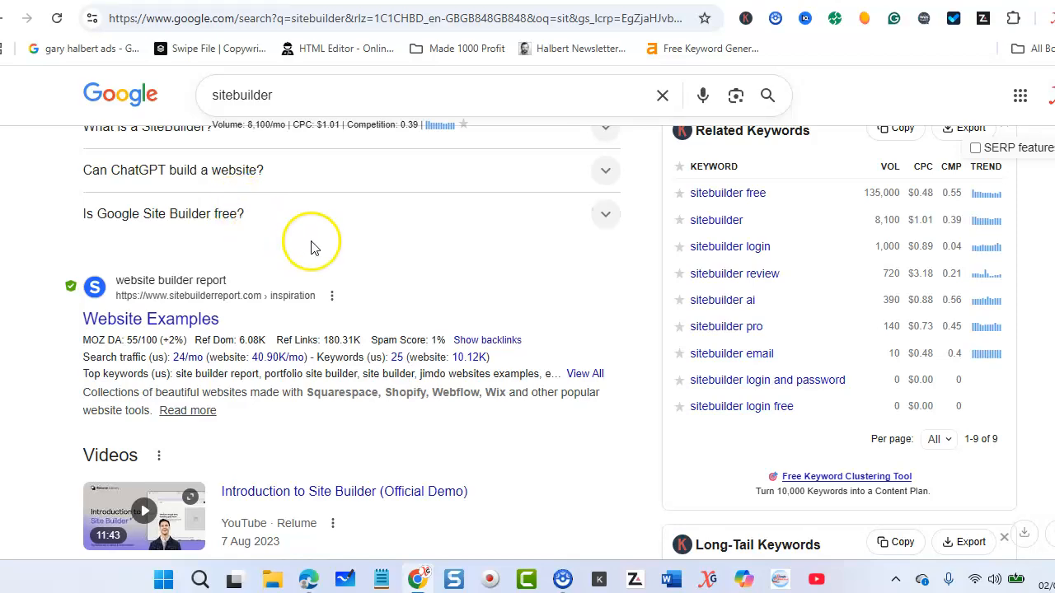
scroll(310, 243, "up", 8)
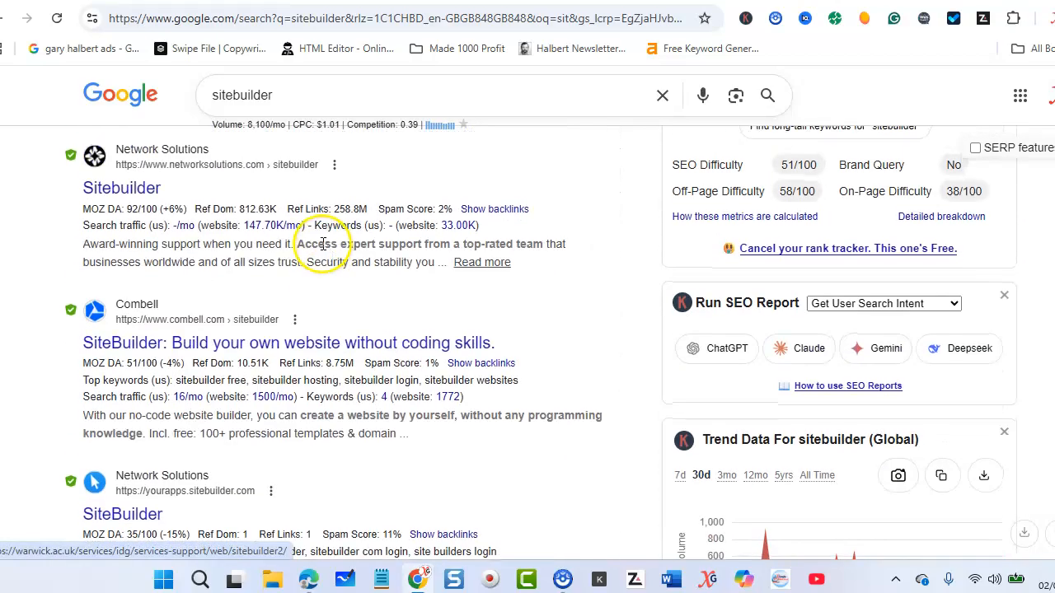
scroll(325, 247, "up", 1)
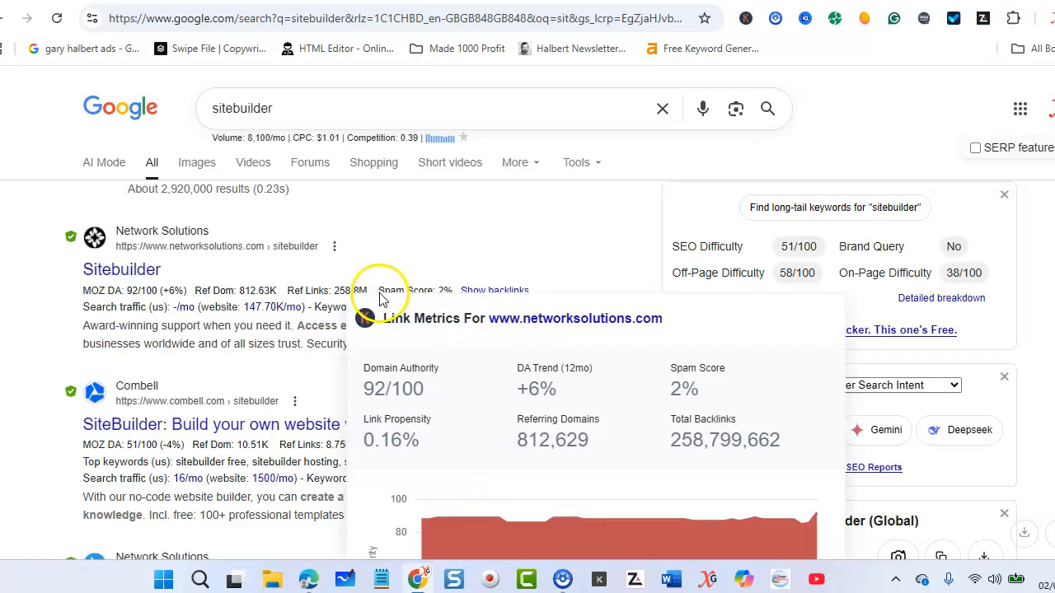
mouse_move(256, 294)
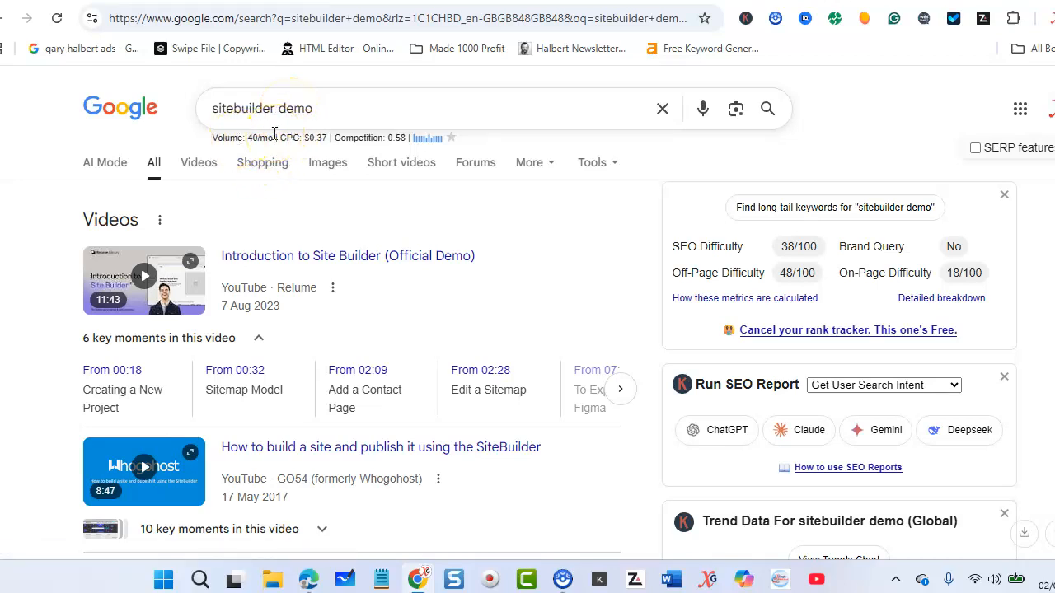
Step: Review the Google results for "free sitebuilder demo", from the AI Overview to the Weebly and Canva listings
left_click(452, 1)
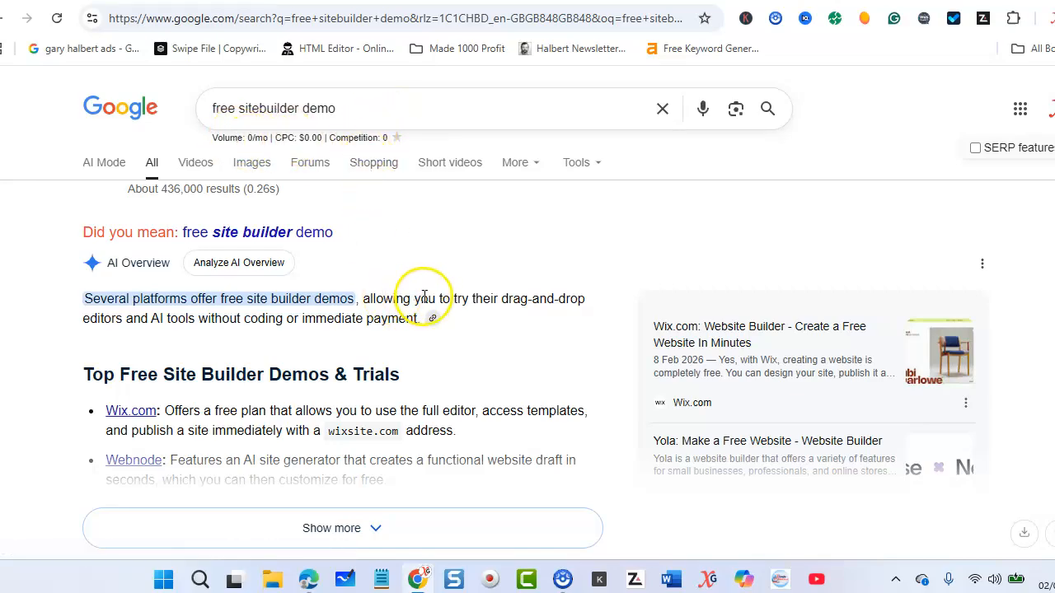
scroll(412, 284, "down", 4)
scroll(425, 297, "up", 4)
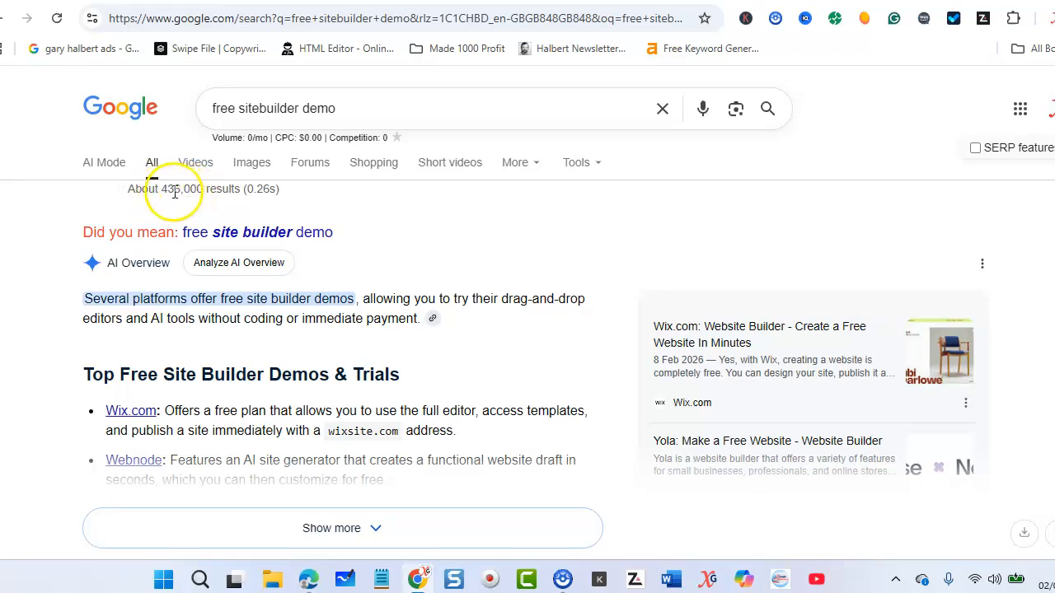
scroll(155, 354, "down", 2)
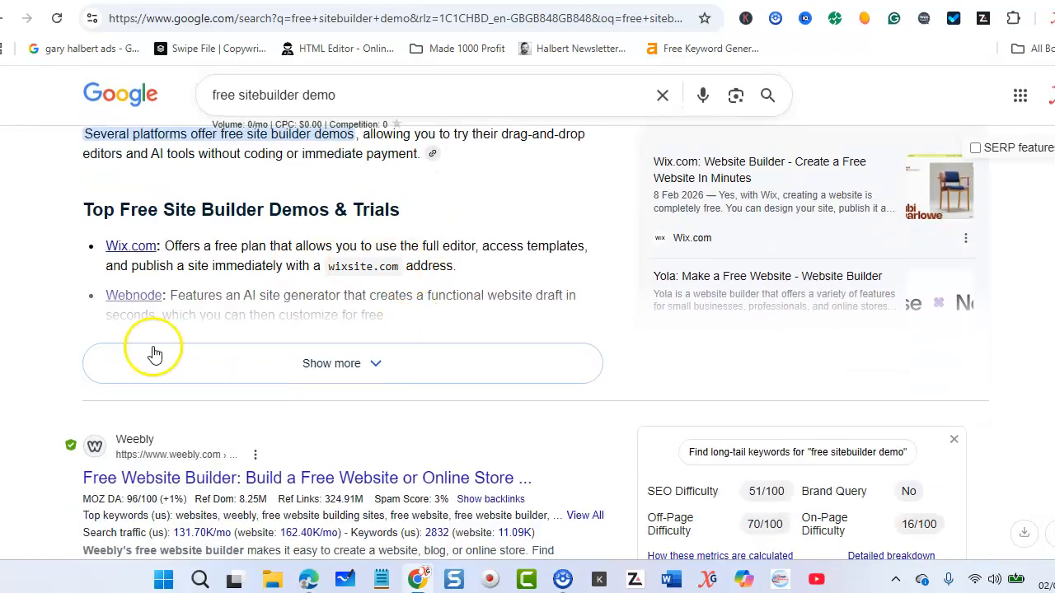
scroll(288, 412, "down", 4)
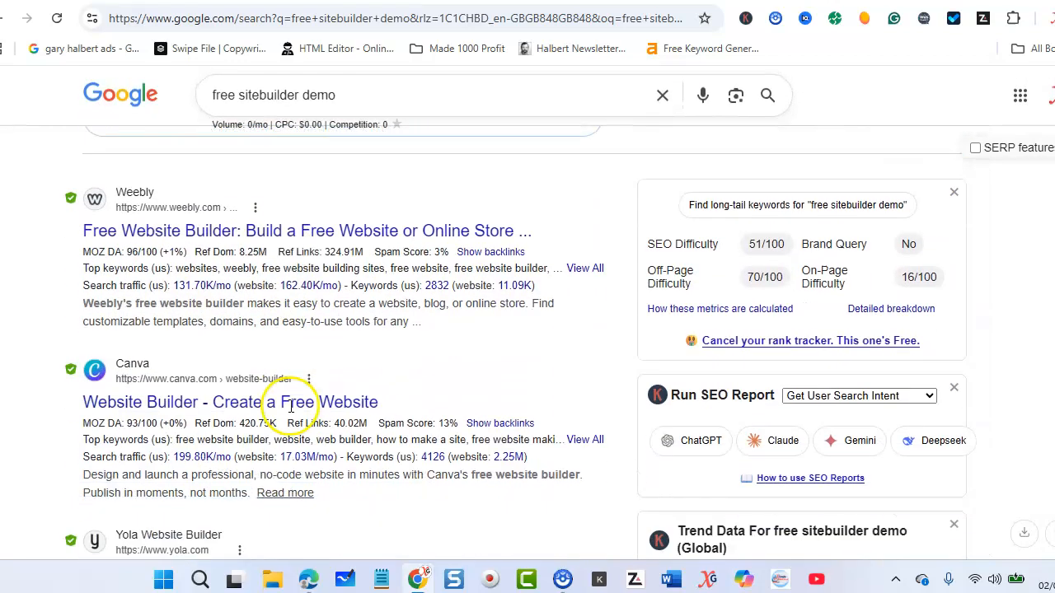
scroll(294, 404, "up", 6)
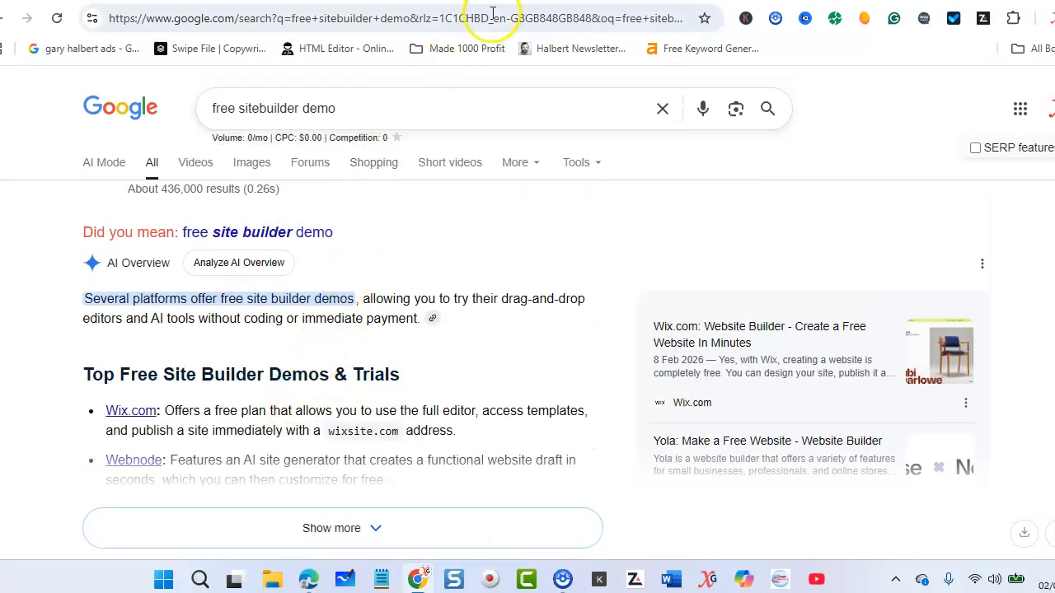
Step: Revisit the "how to add a page to my website" results and compare them with the top and video results for "sitebuilder"
left_click(576, 1)
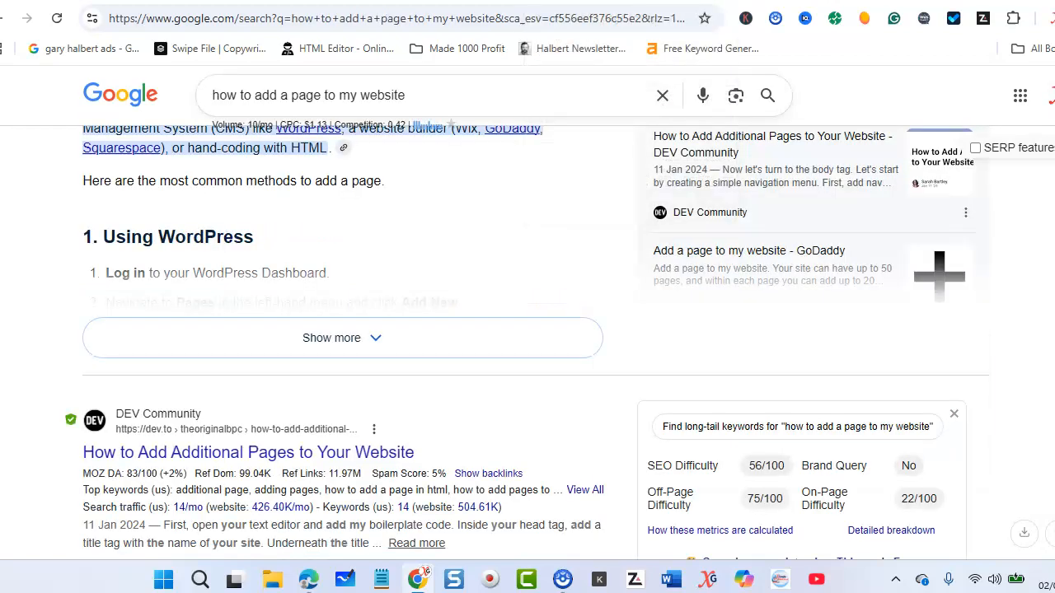
scroll(402, 266, "up", 2)
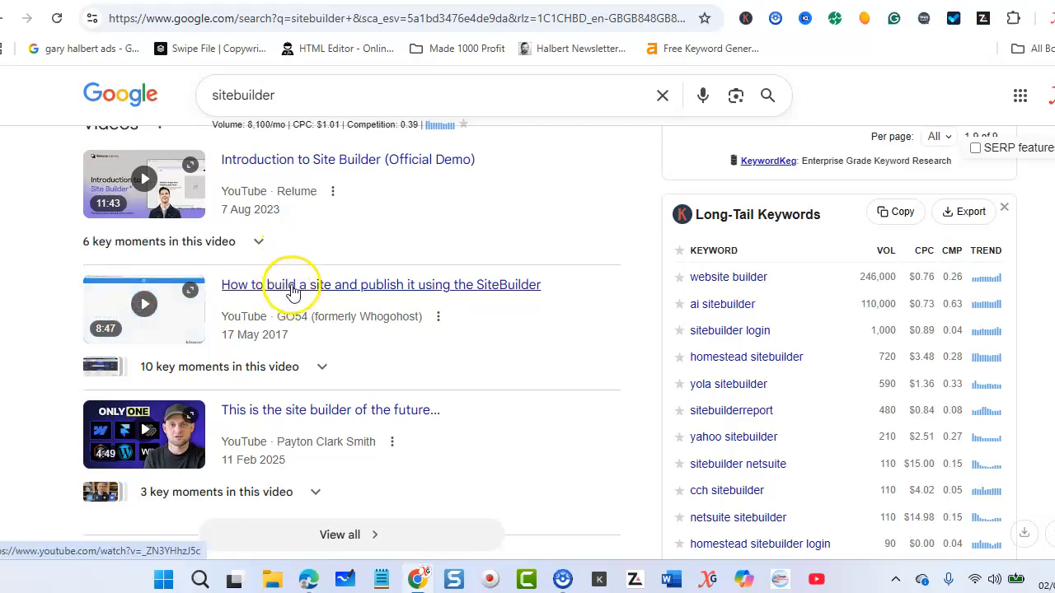
scroll(302, 285, "up", 6)
scroll(313, 268, "up", 10)
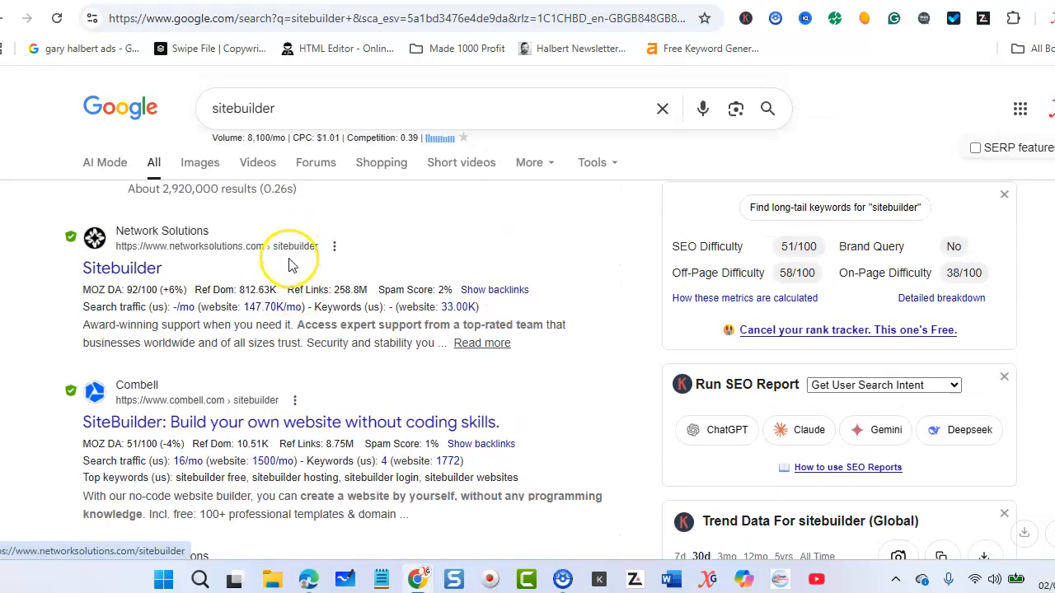
mouse_move(283, 290)
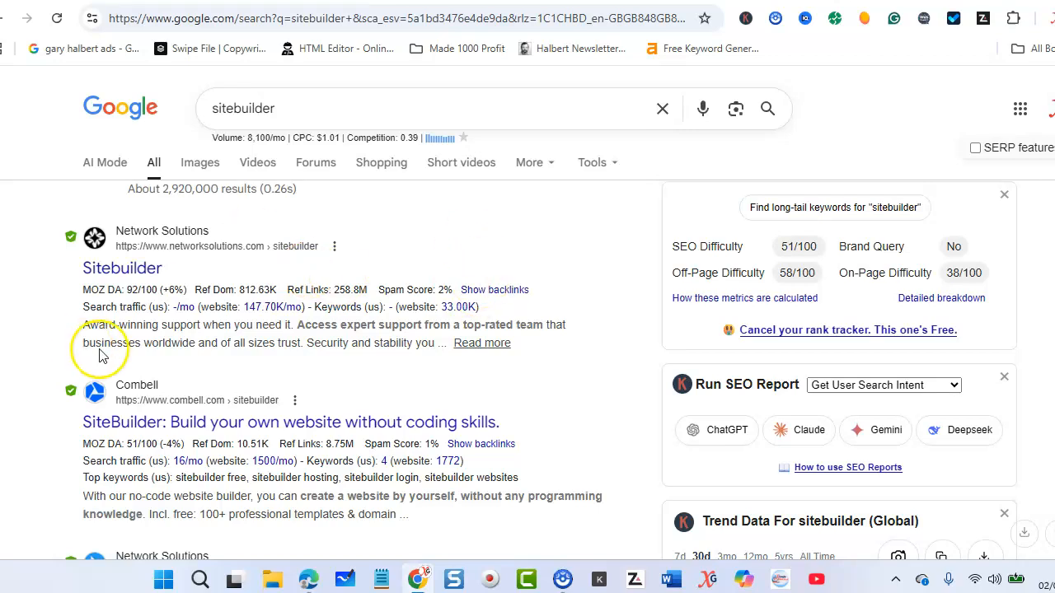
Step: Replace the "how to add a page to my website" query and search Google for "simple web start"
left_click(547, 18)
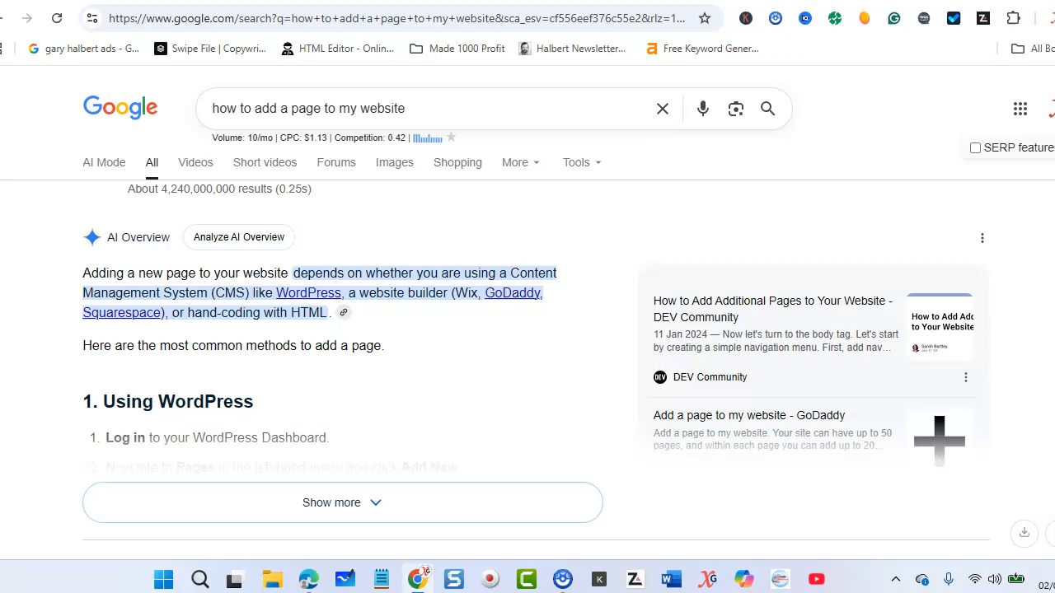
left_click_drag(415, 108, 204, 108)
type("s")
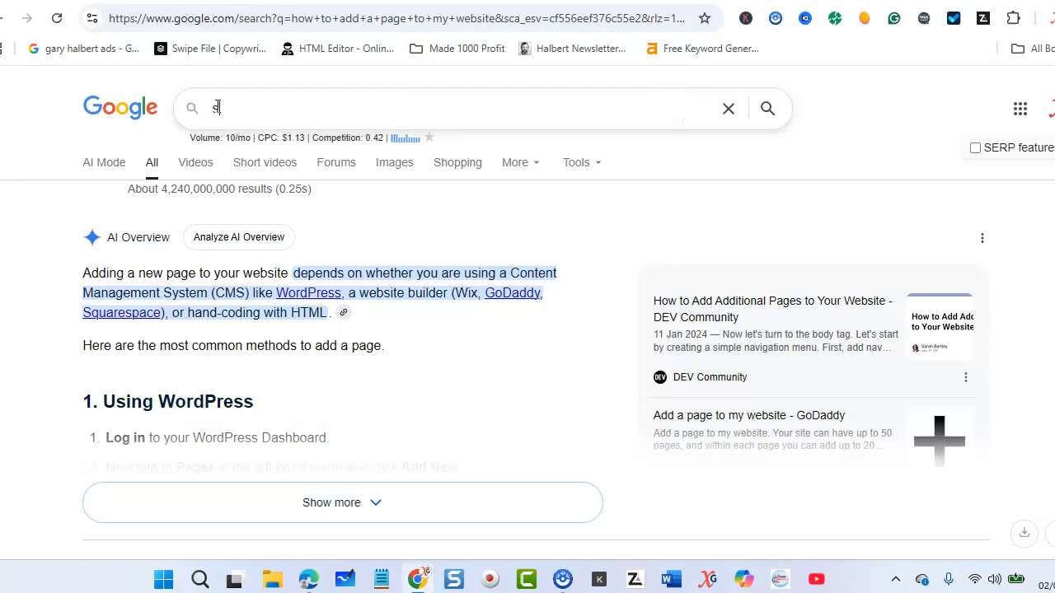
type("i")
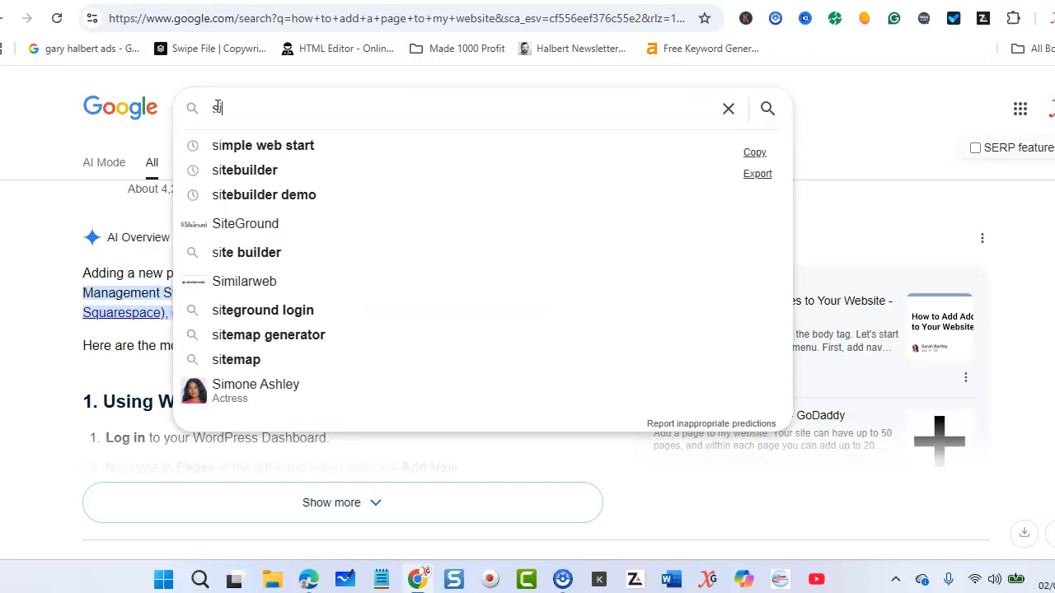
left_click(226, 145)
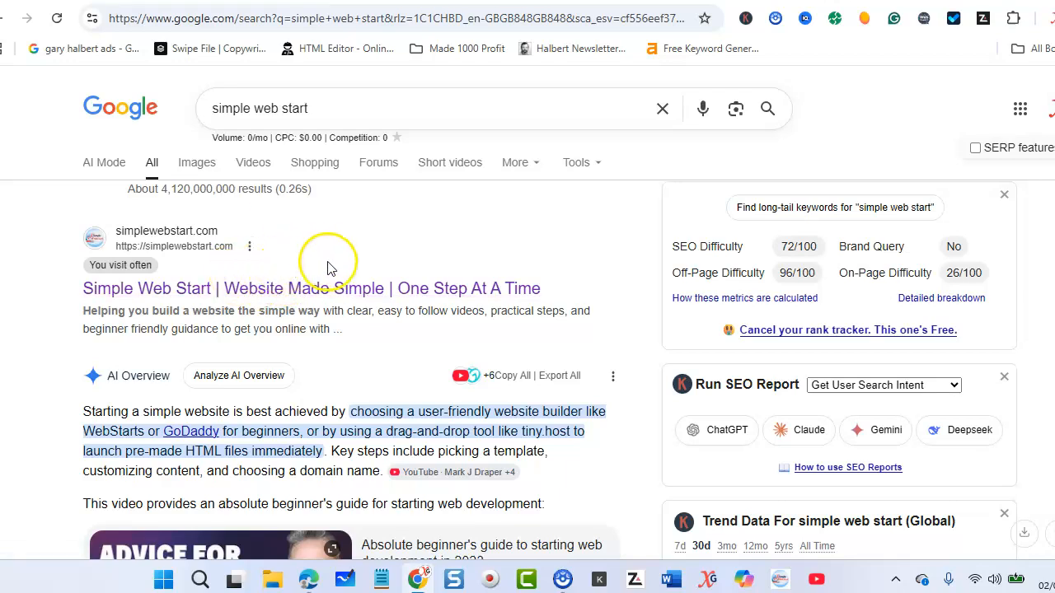
Step: Review the "simple web start" results for the site's pages and YouTube videos, and return to the first simplewebstart.com result
scroll(313, 272, "down", 6)
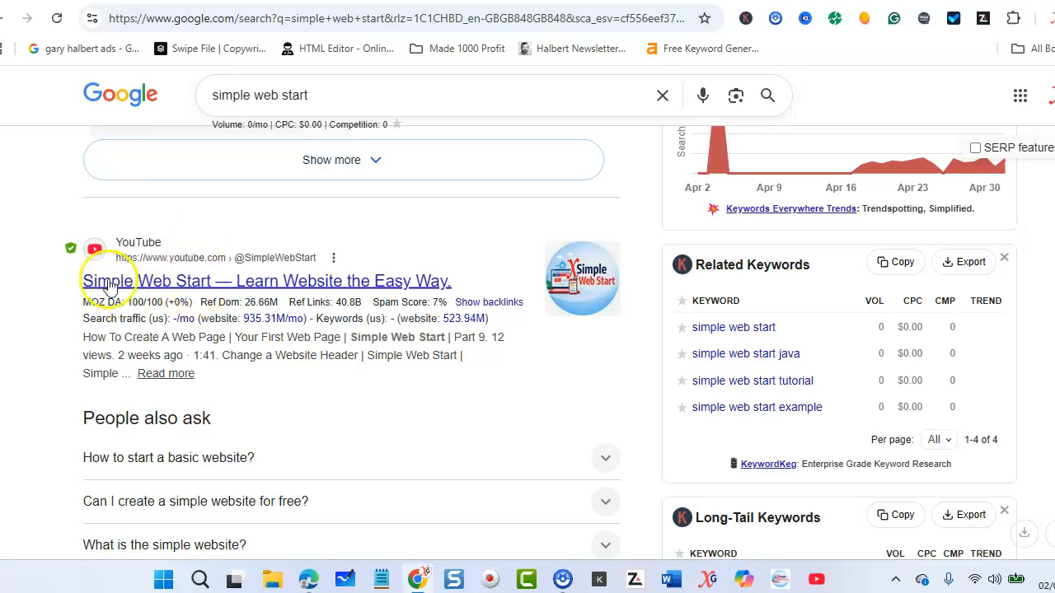
scroll(47, 304, "down", 3)
scroll(46, 304, "down", 3)
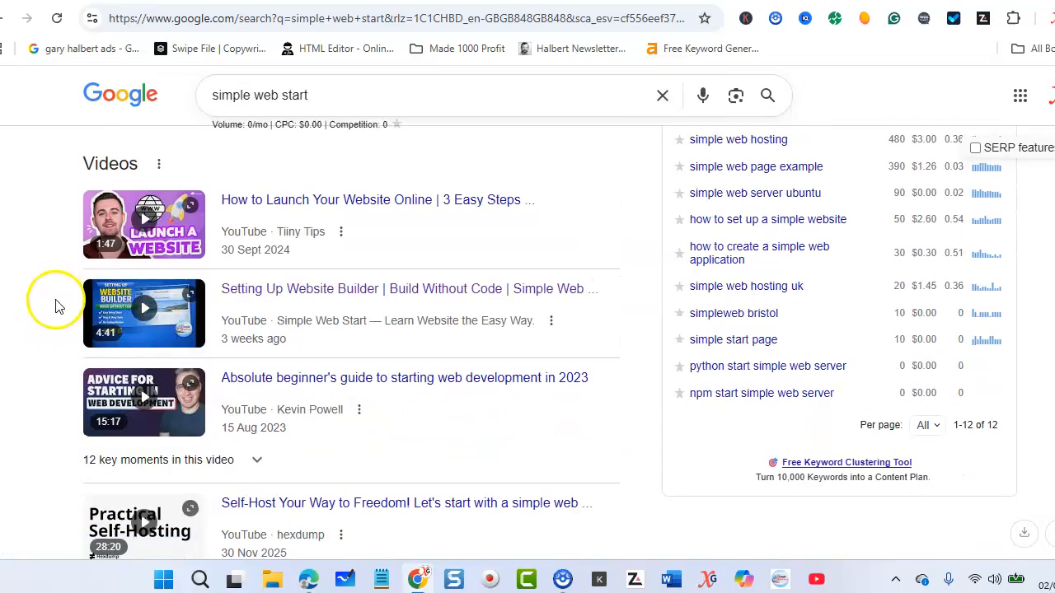
scroll(56, 305, "down", 5)
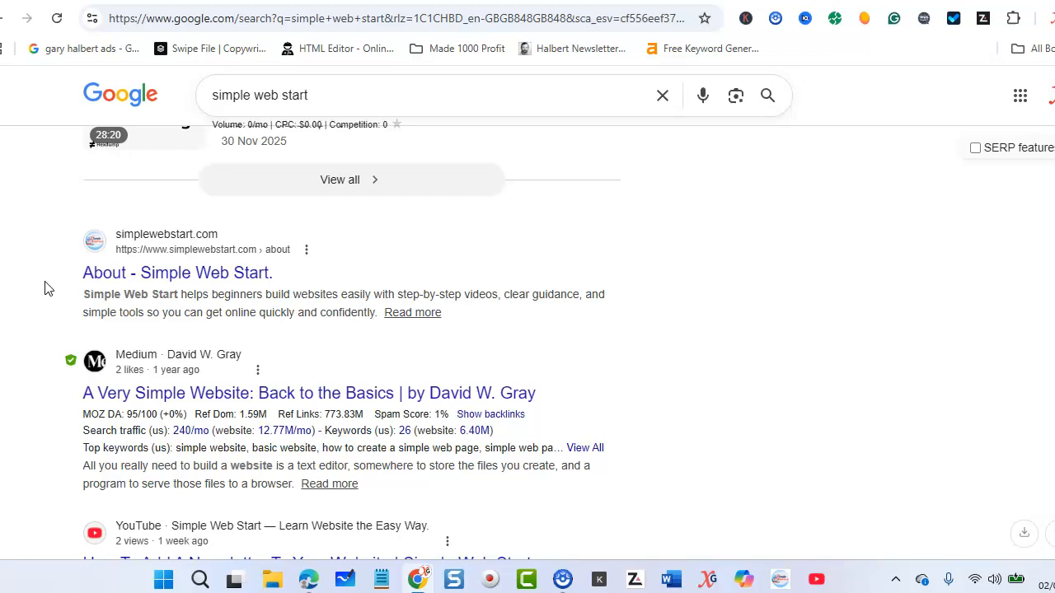
scroll(54, 297, "down", 4)
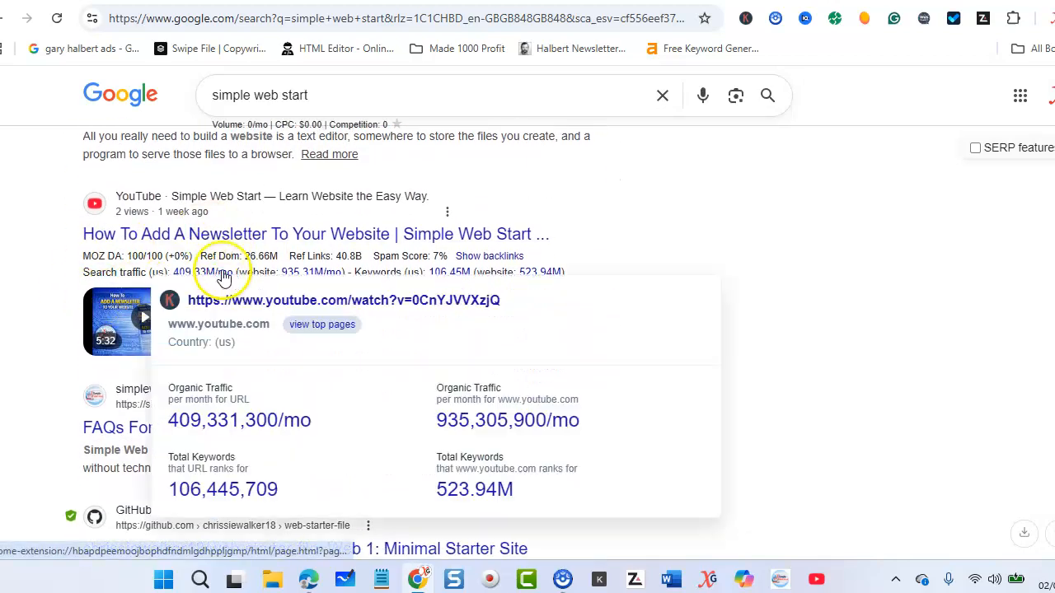
scroll(37, 270, "down", 4)
scroll(52, 263, "up", 3)
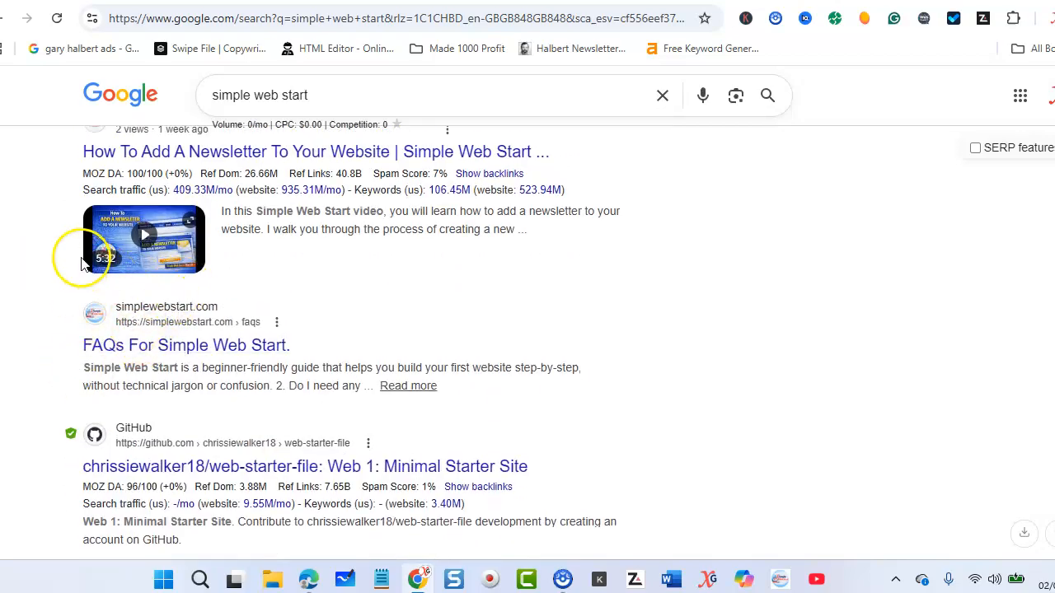
scroll(45, 313, "down", 7)
scroll(61, 313, "up", 10)
scroll(61, 295, "up", 15)
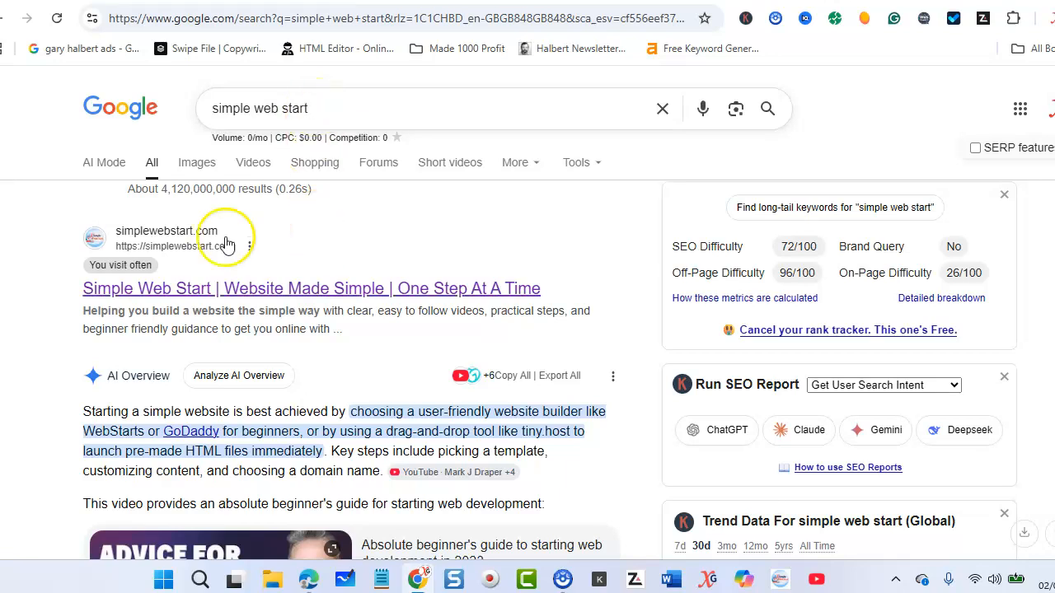
left_click(83, 289)
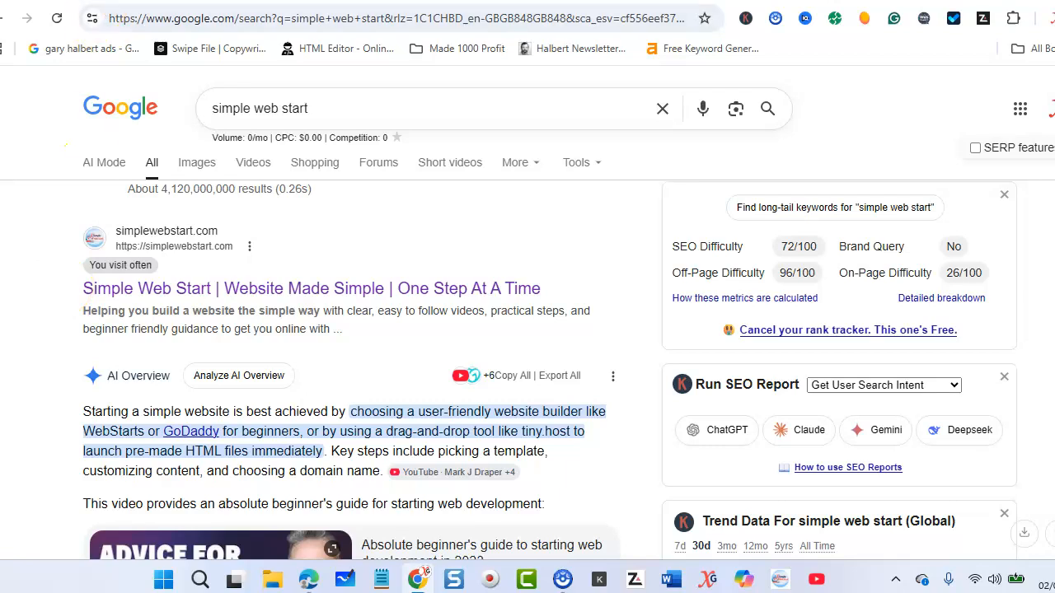